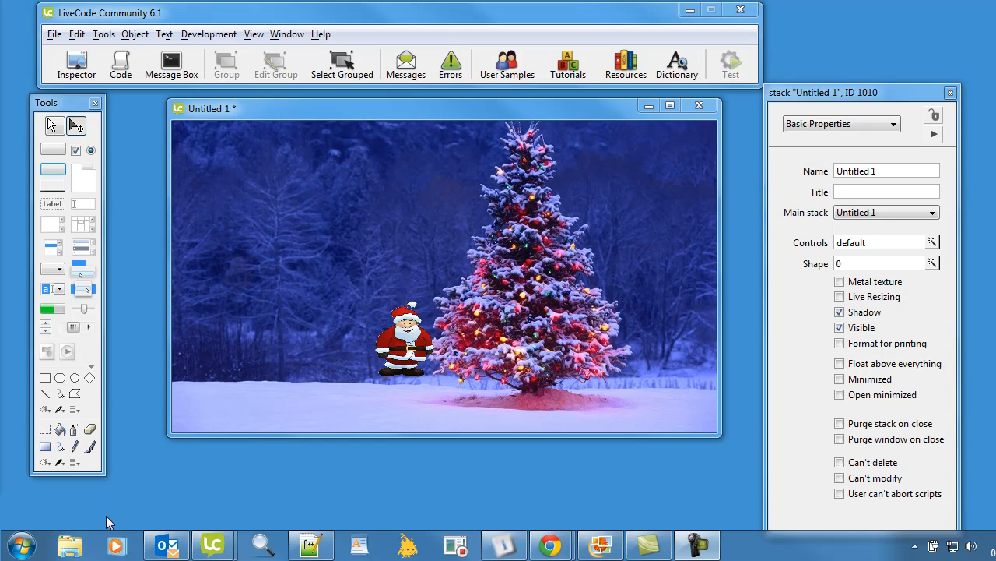
- Switch the stack into run mode with the Browse tool to try moving Santa
{"action": "left_click", "coordinate": [51, 126]}
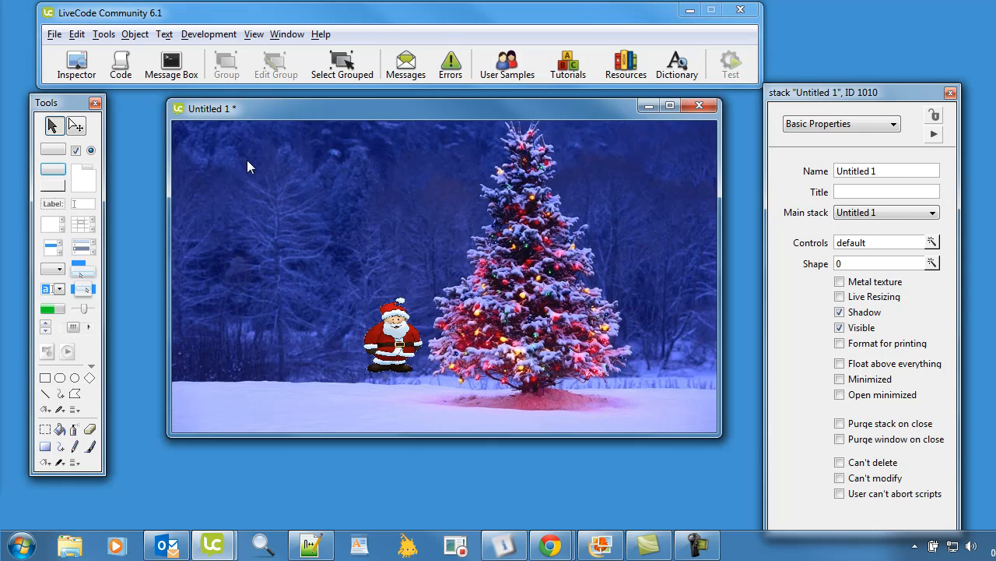
- Import the 'present' image file as a control onto the card
{"action": "left_click", "coordinate": [54, 34]}
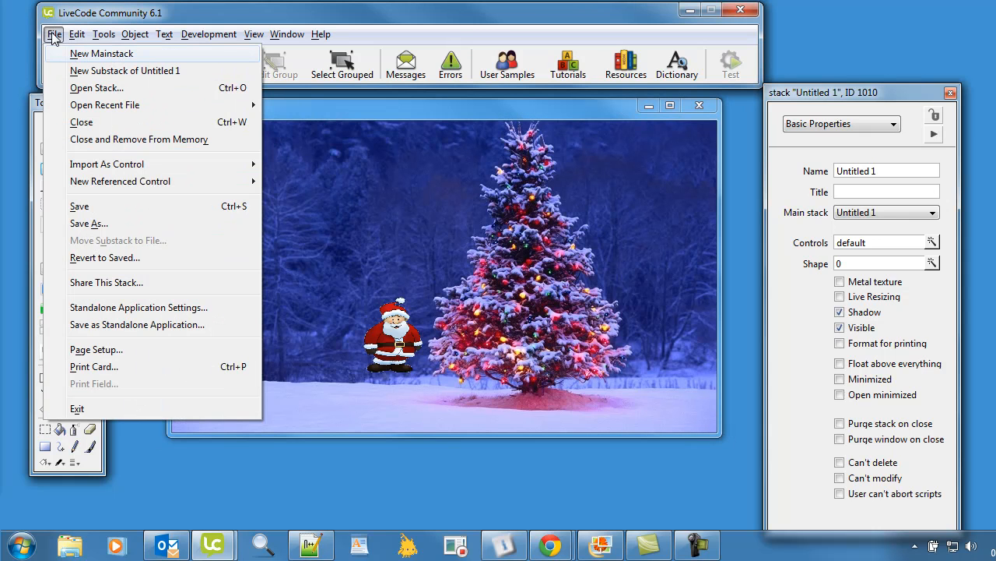
{"action": "mouse_move", "coordinate": [107, 165]}
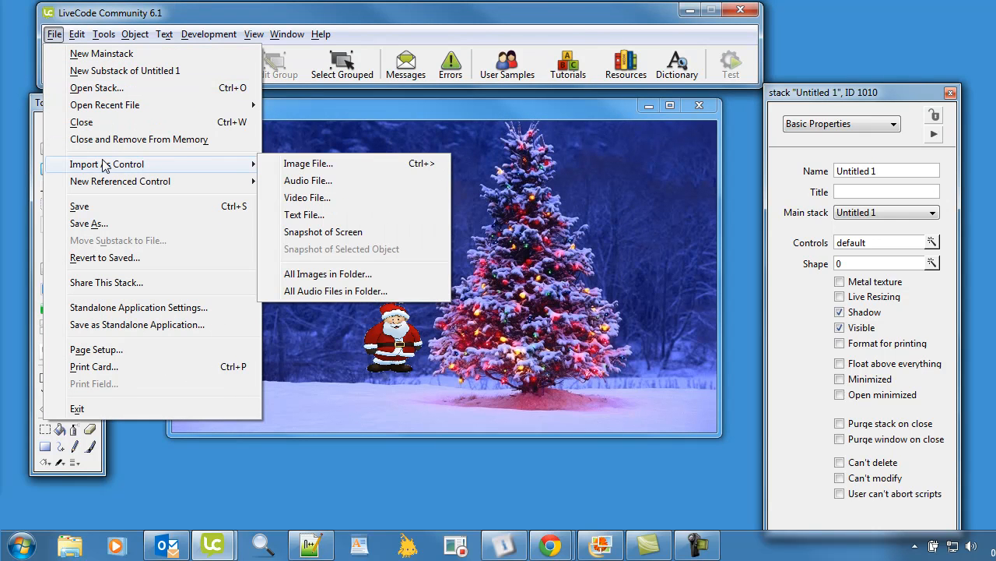
{"action": "left_click", "coordinate": [305, 166]}
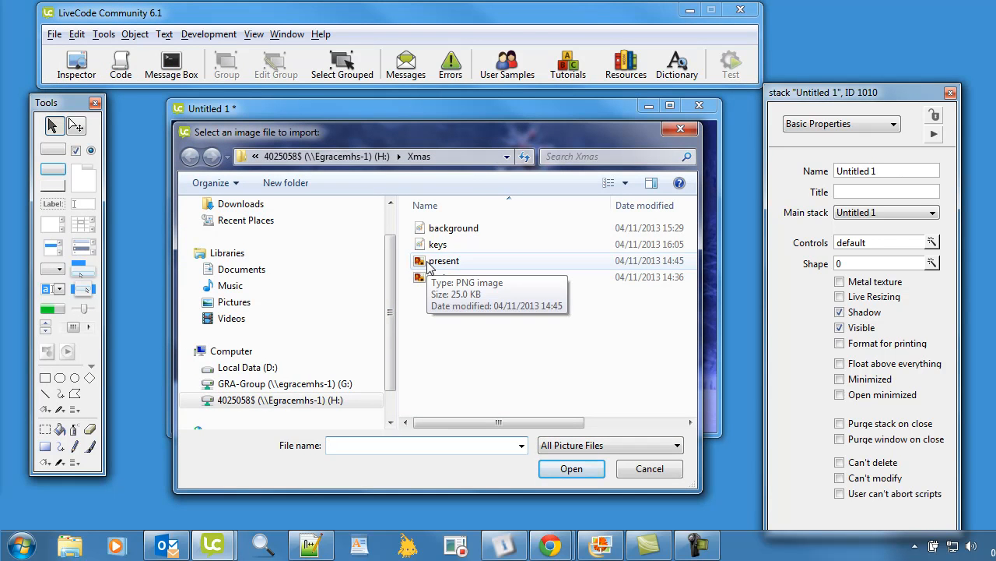
{"action": "left_click", "coordinate": [443, 261]}
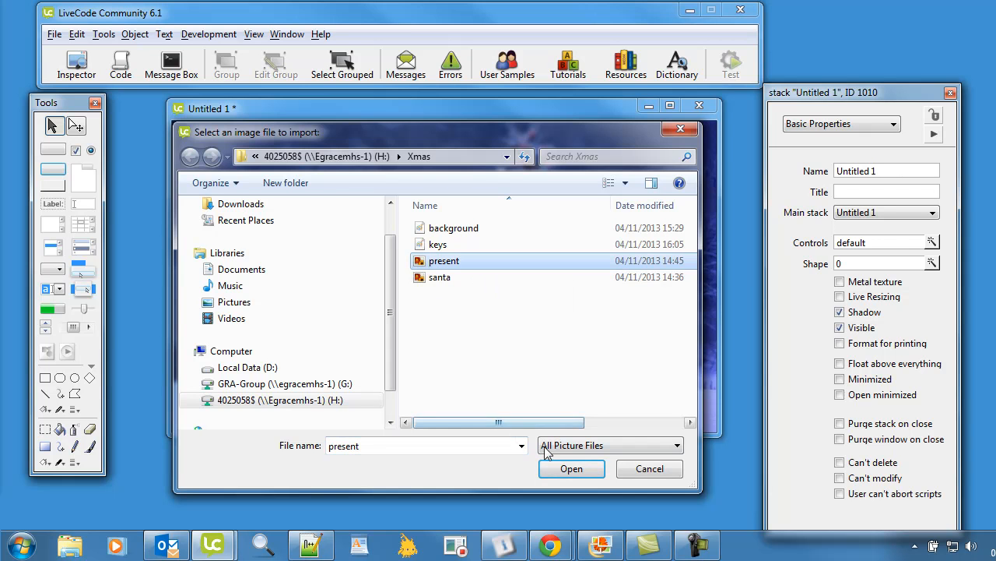
{"action": "left_click", "coordinate": [570, 468]}
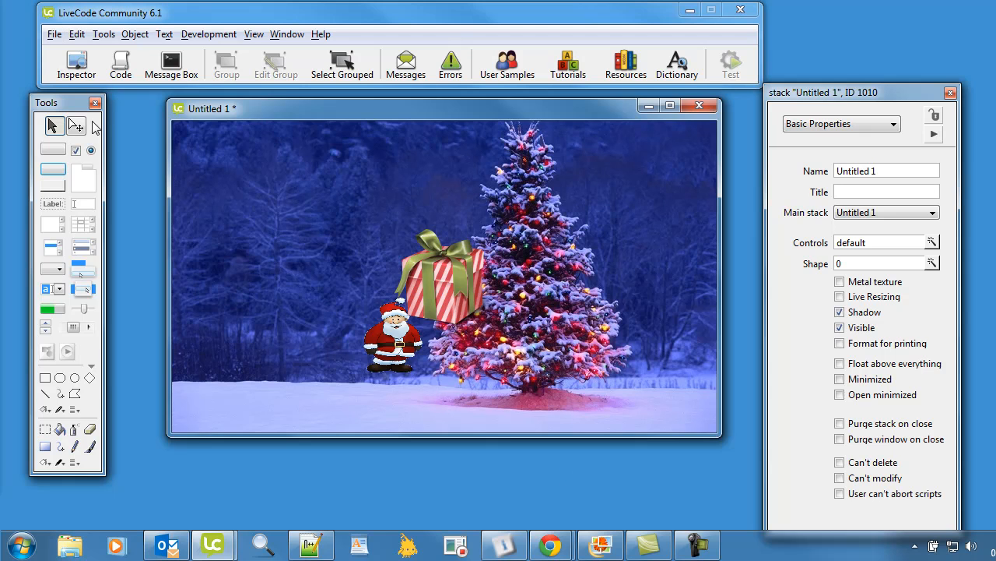
- Shrink the present image, name it 'Present' and drag it into the sky left of the tree
{"action": "left_click", "coordinate": [77, 127]}
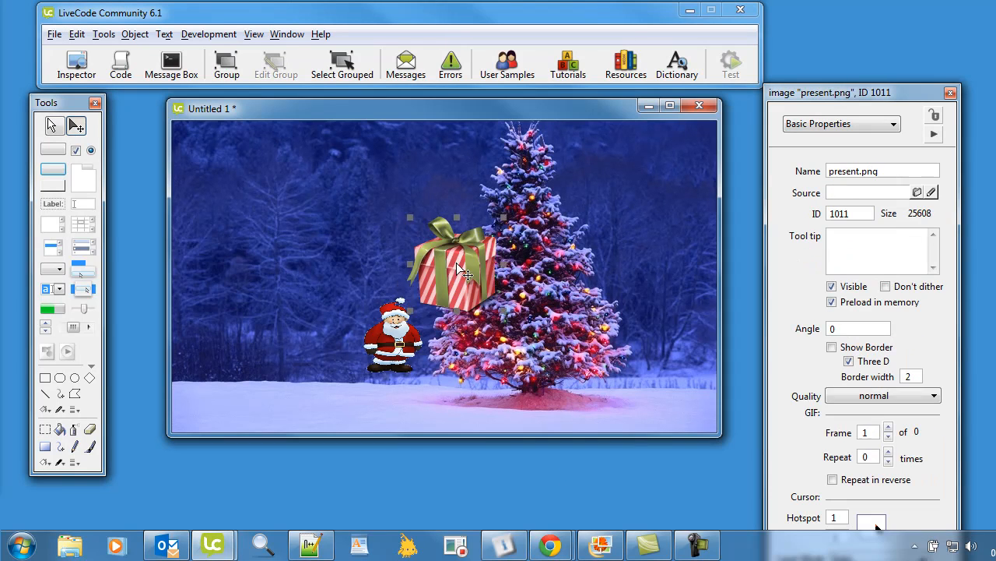
{"action": "mouse_move", "coordinate": [438, 281]}
{"action": "left_mouse_down"}
{"action": "mouse_move", "coordinate": [524, 247]}
{"action": "mouse_move", "coordinate": [486, 233]}
{"action": "left_mouse_up"}
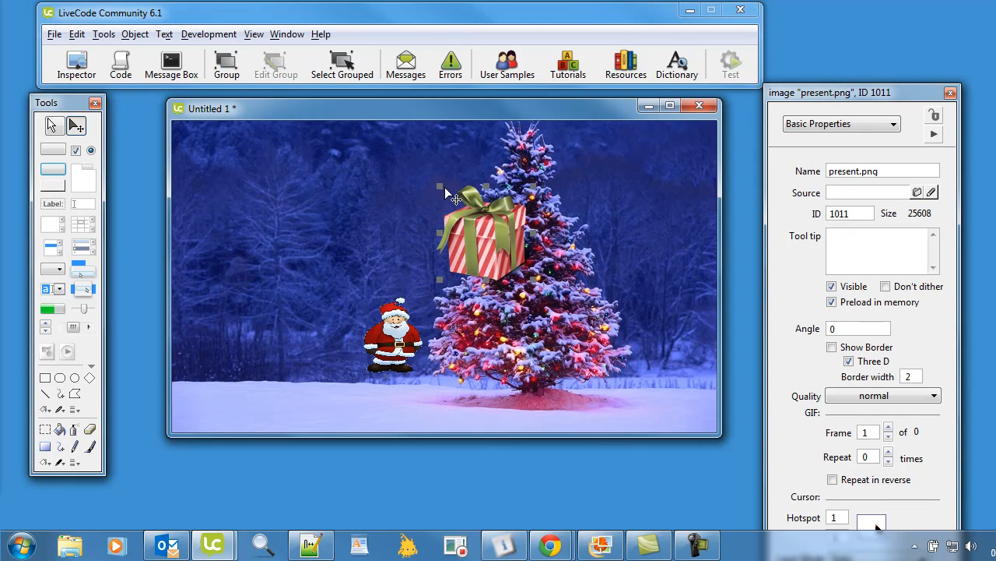
{"action": "mouse_move", "coordinate": [444, 192]}
{"action": "left_mouse_down"}
{"action": "mouse_move", "coordinate": [489, 242]}
{"action": "mouse_move", "coordinate": [636, 203]}
{"action": "mouse_move", "coordinate": [611, 199]}
{"action": "left_mouse_up"}
{"action": "left_click_drag", "start_coordinate": [895, 171], "coordinate": [831, 170]}
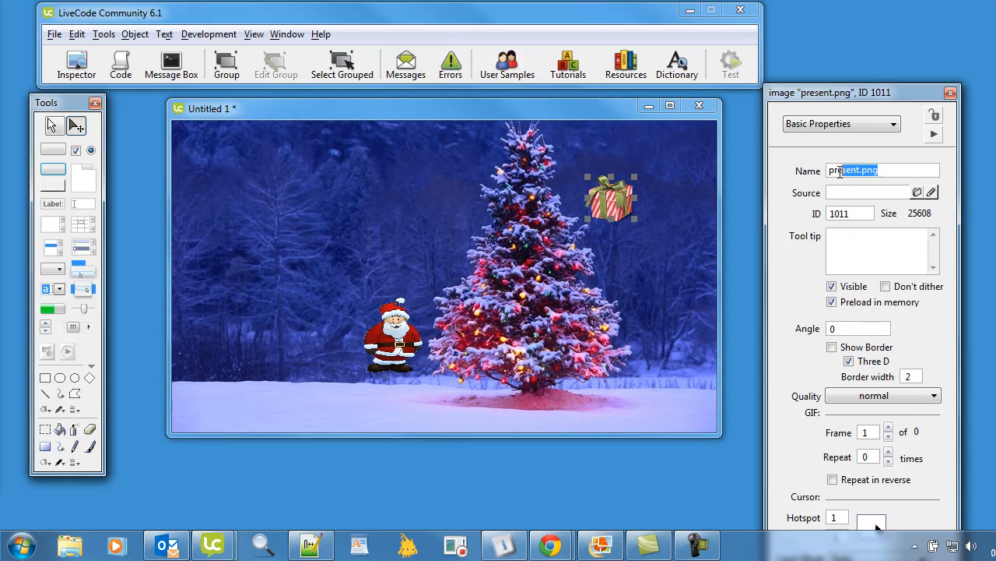
{"action": "type", "text": "P"}
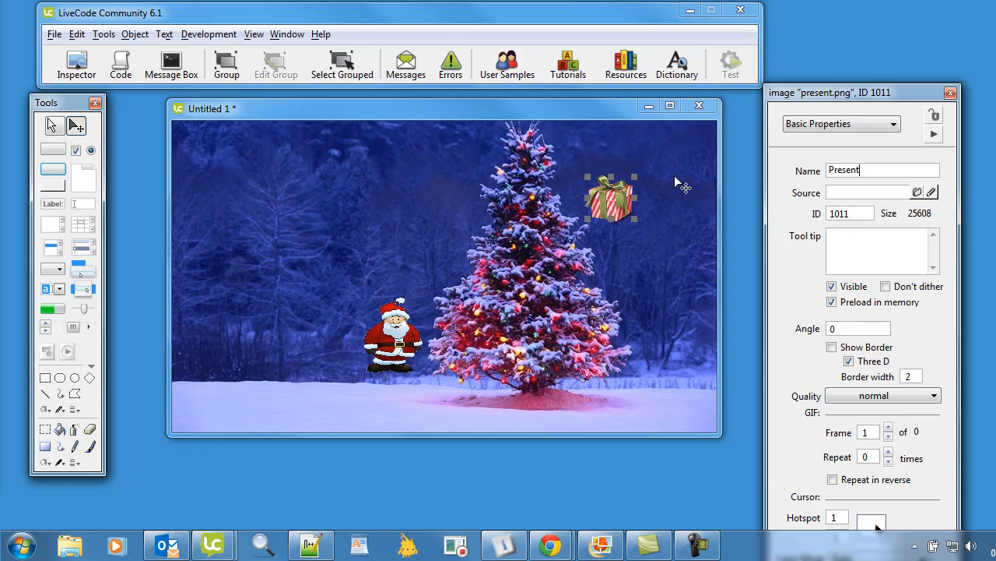
{"action": "mouse_move", "coordinate": [611, 201]}
{"action": "left_mouse_down"}
{"action": "mouse_move", "coordinate": [440, 241]}
{"action": "mouse_move", "coordinate": [312, 255]}
{"action": "mouse_move", "coordinate": [635, 321]}
{"action": "mouse_move", "coordinate": [282, 247]}
{"action": "mouse_move", "coordinate": [292, 235]}
{"action": "left_mouse_up"}
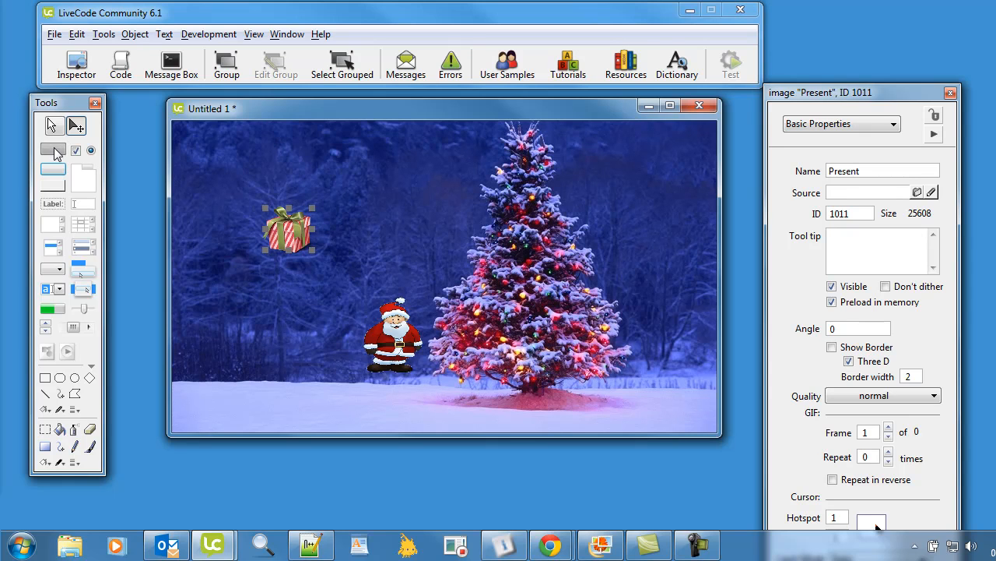
- Drag a push button to the card's top right and name it 'Start'
{"action": "left_click_drag", "start_coordinate": [56, 153], "coordinate": [663, 148]}
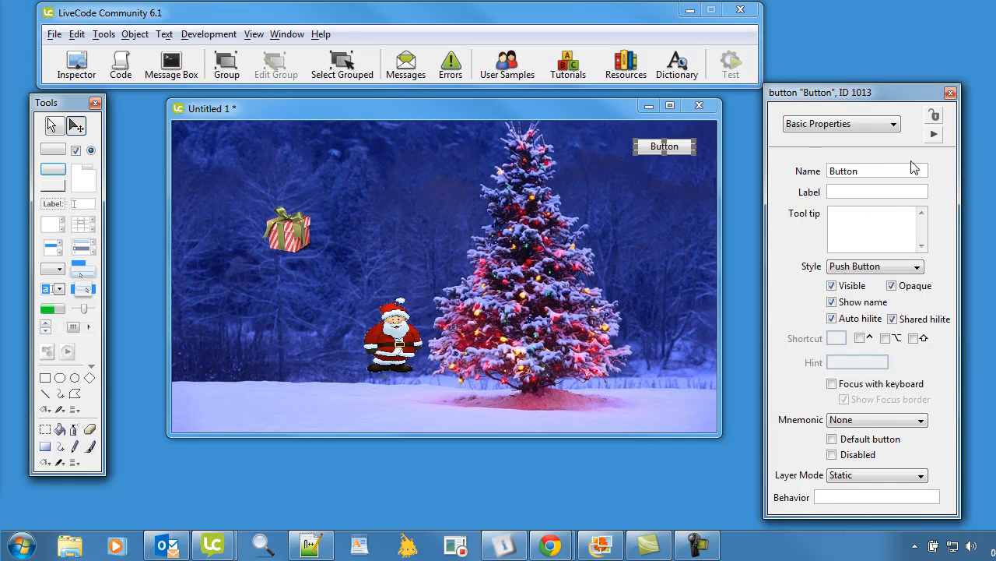
{"action": "left_click_drag", "start_coordinate": [899, 170], "coordinate": [785, 173]}
{"action": "type", "text": "Start"}
{"action": "left_click", "coordinate": [658, 203]}
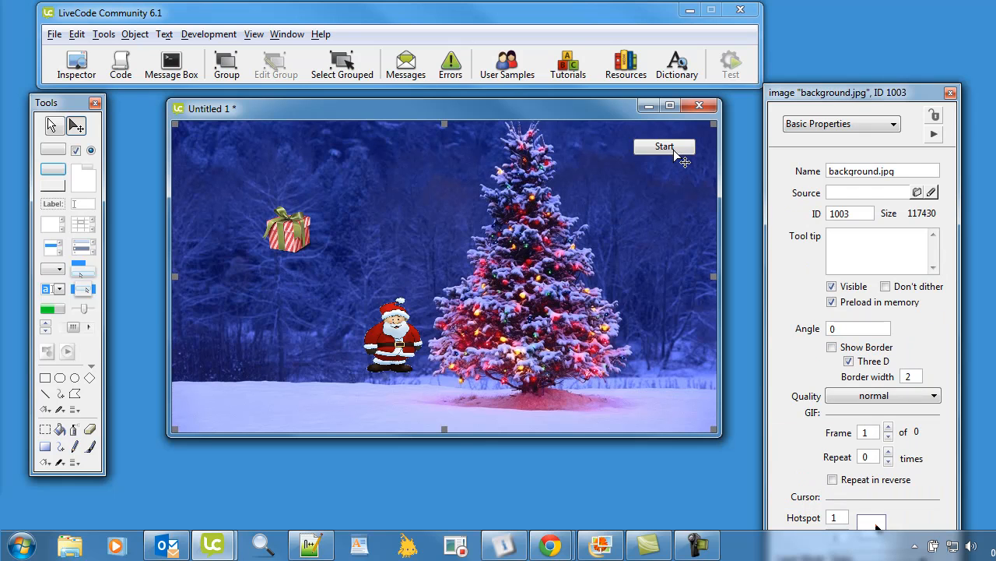
- Review the Start button's Colors & Patterns properties and return to its basic properties
{"action": "left_click", "coordinate": [676, 153]}
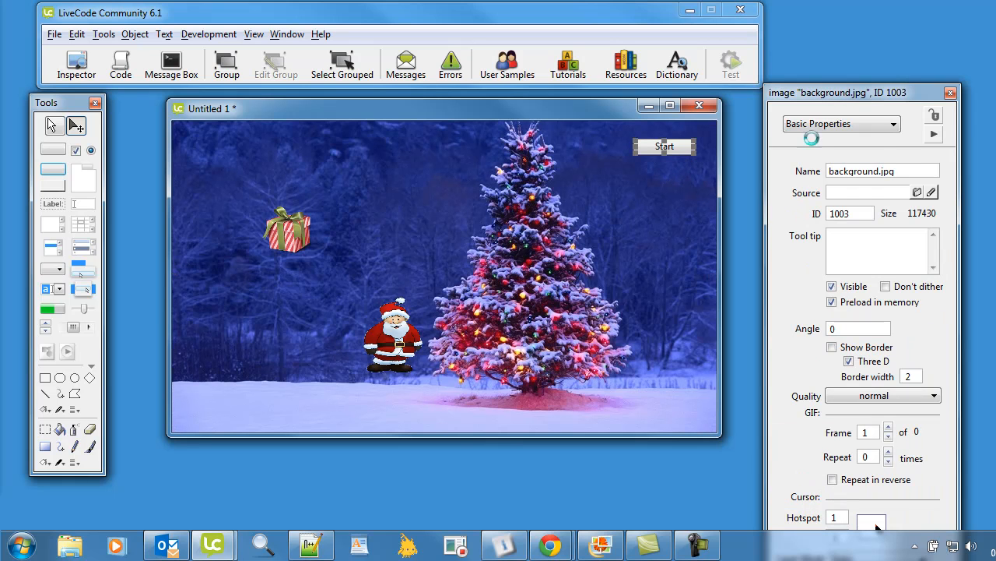
{"action": "left_click", "coordinate": [840, 124]}
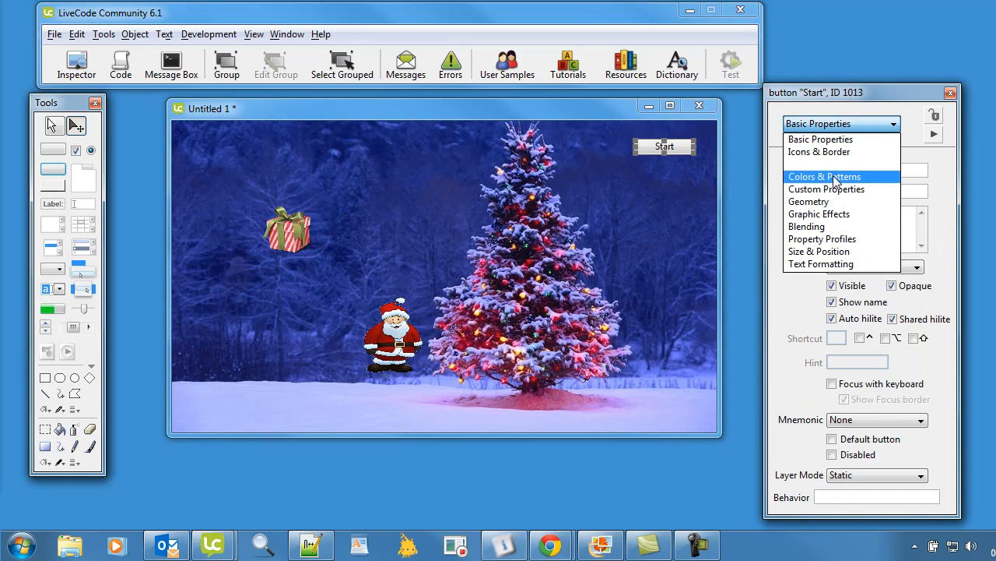
{"action": "left_click", "coordinate": [838, 177]}
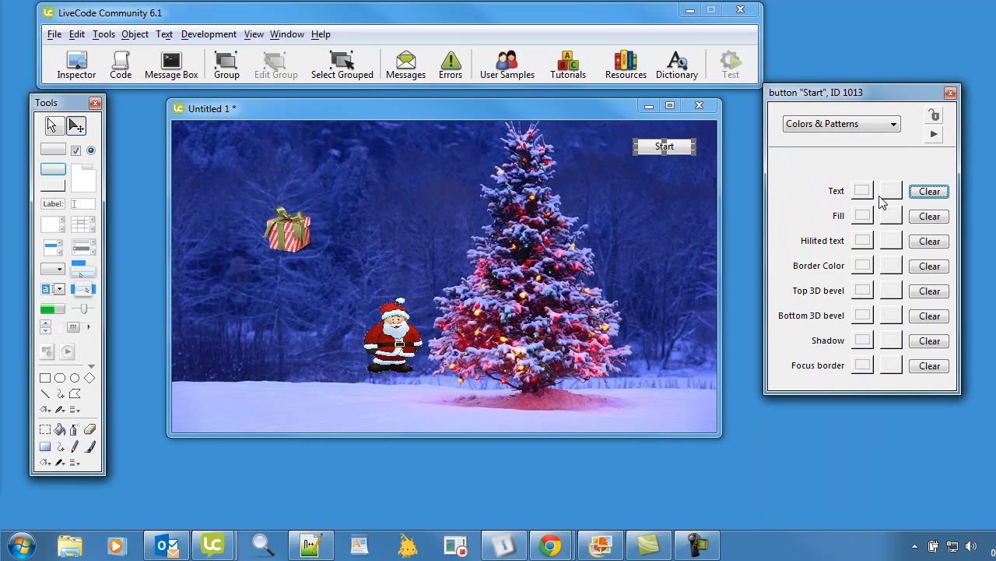
{"action": "left_click", "coordinate": [843, 124]}
{"action": "left_click", "coordinate": [819, 137]}
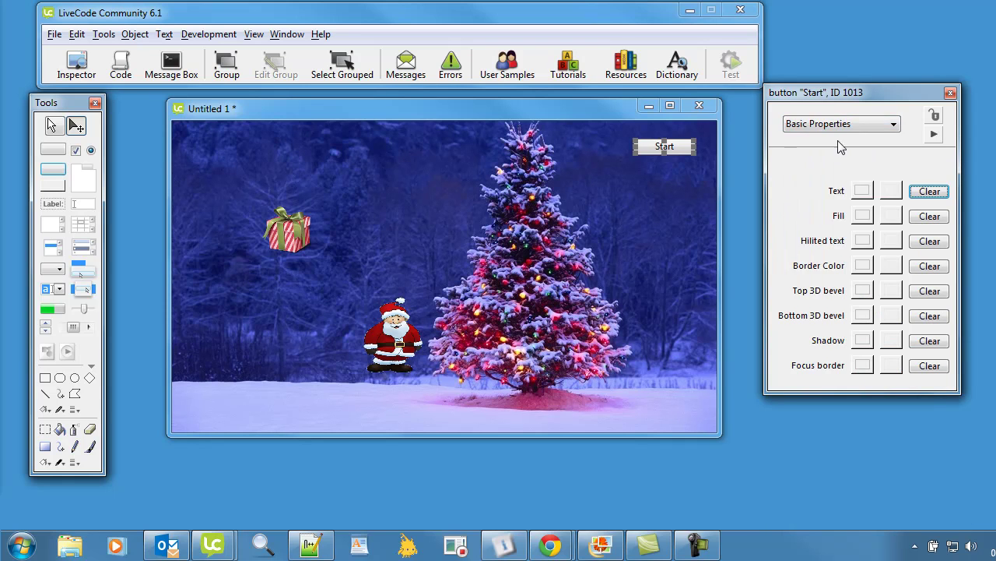
{"action": "left_click", "coordinate": [660, 195]}
- Edit the Start button's script so mouseUp calls displayPresent
{"action": "left_click", "coordinate": [674, 149]}
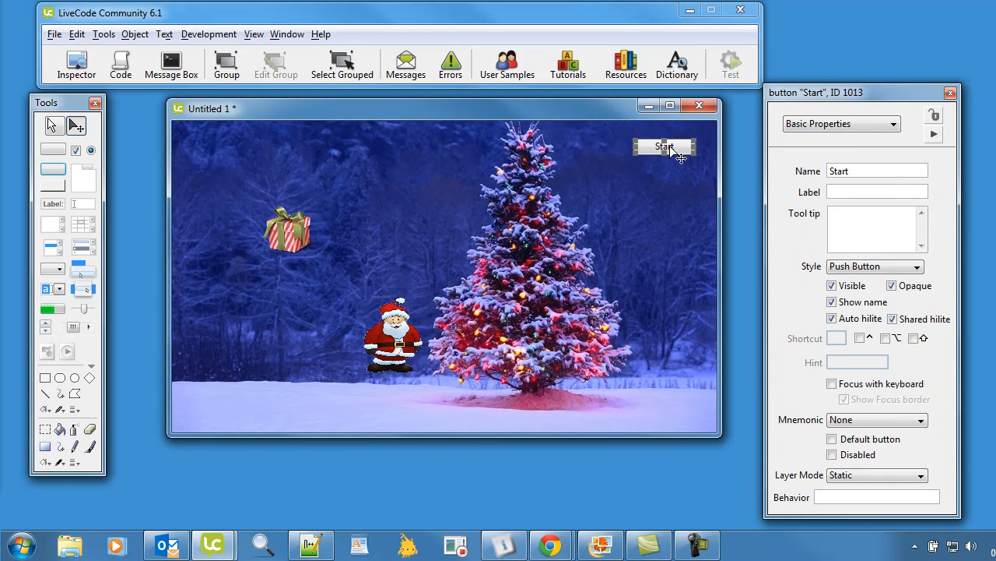
{"action": "right_click", "coordinate": [677, 150]}
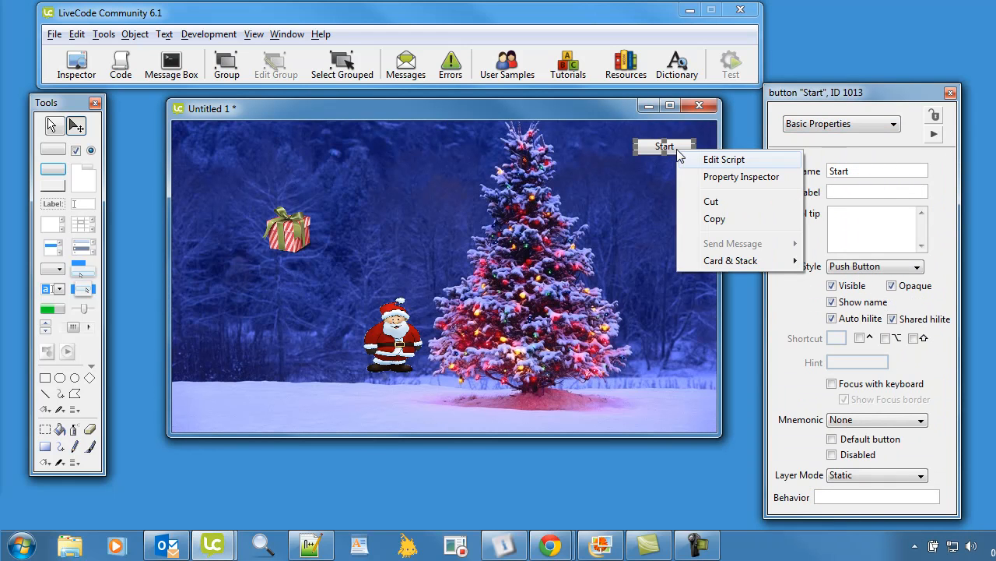
{"action": "left_click", "coordinate": [716, 162]}
{"action": "type", "text": "dis"}
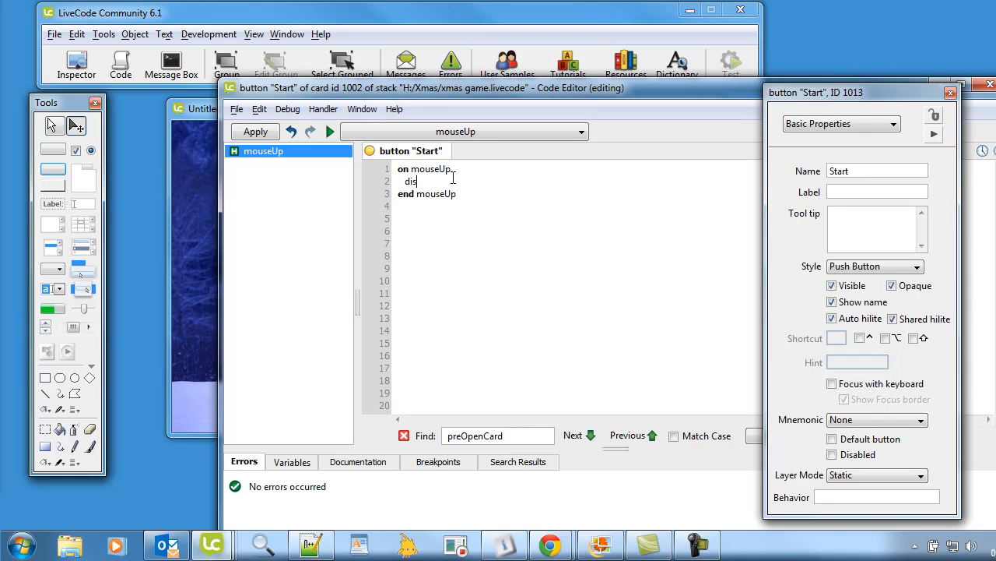
{"action": "type", "text": "playPresent"}
{"action": "left_click_drag", "start_coordinate": [465, 181], "coordinate": [405, 184]}
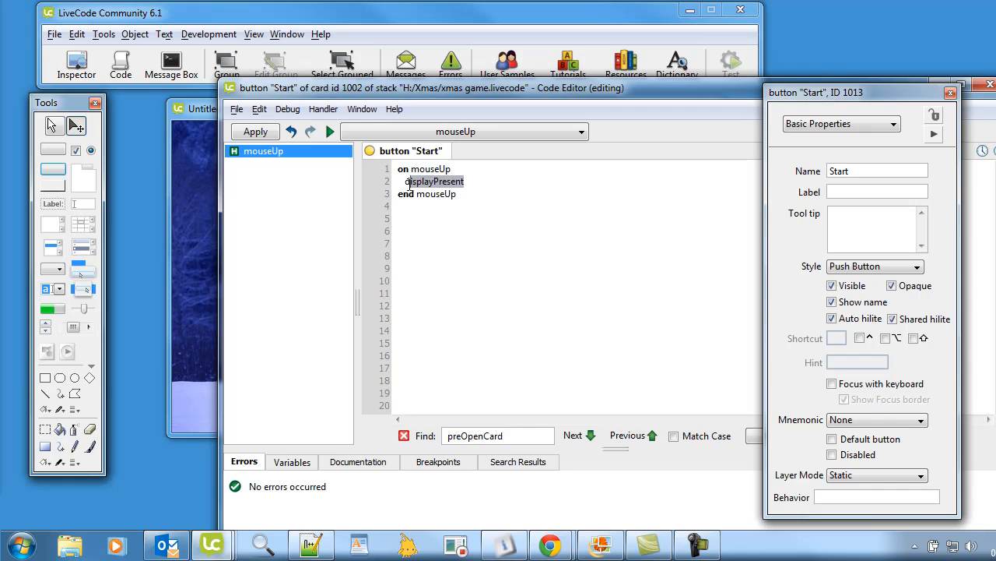
- Add an empty 'on displayPresent' handler below end mouseUp
{"action": "left_click", "coordinate": [471, 193]}
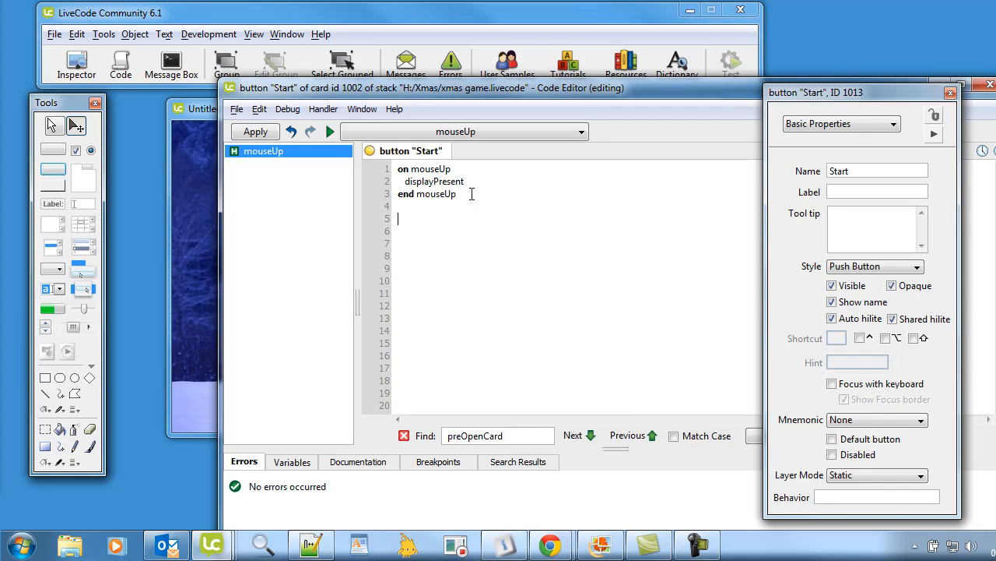
{"action": "key", "text": "Return"}
{"action": "key", "text": "Return"}
{"action": "type", "text": "on"}
{"action": "type", "text": "displayPresent"}
{"action": "key", "text": "Return"}
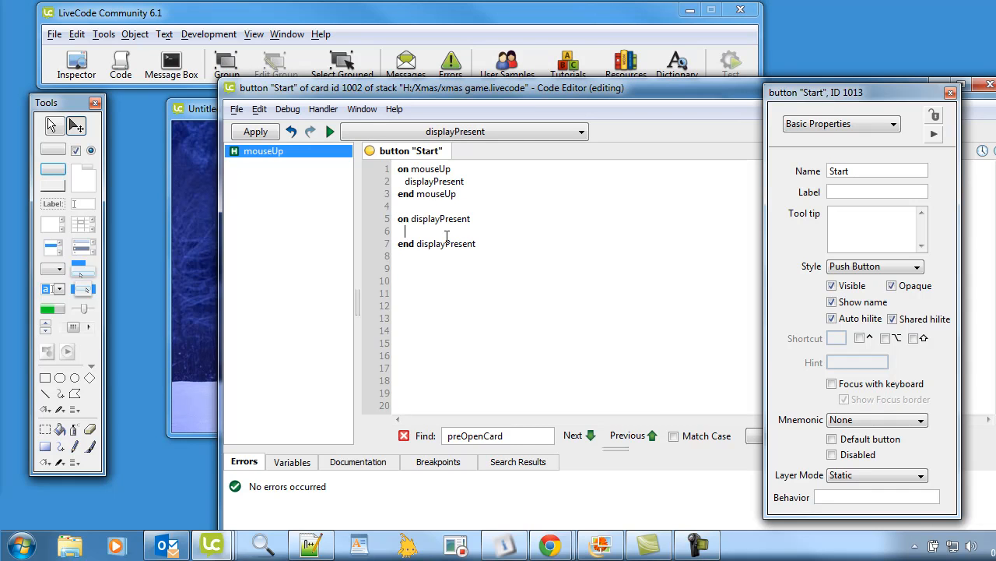
- Make displayPresent set image 'present' loc to random(600)+50,random(300)+50
{"action": "left_click", "coordinate": [214, 113]}
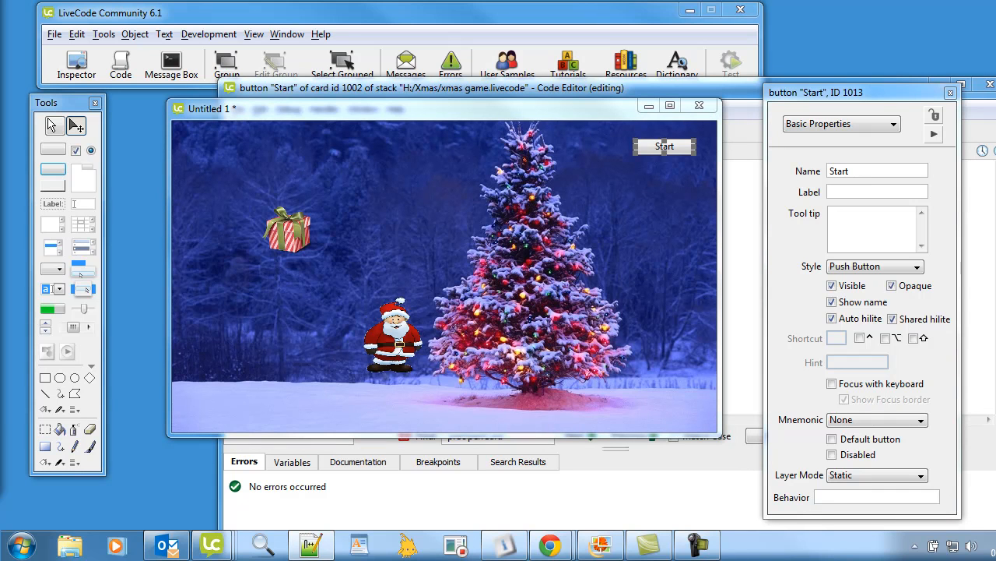
{"action": "left_click", "coordinate": [739, 101]}
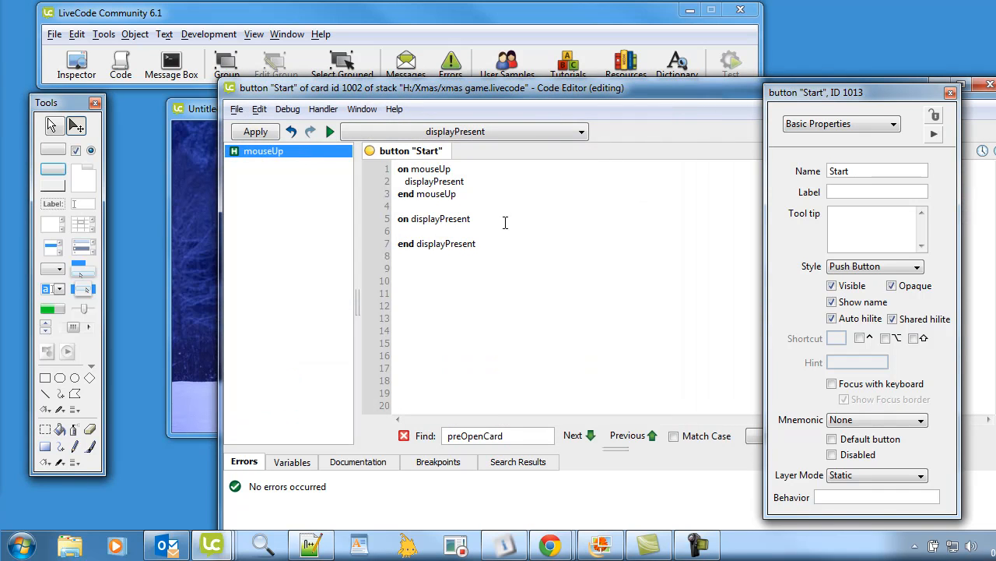
{"action": "type", "text": "set loc image \"present\" to random(600)+50,random(300)+50"}
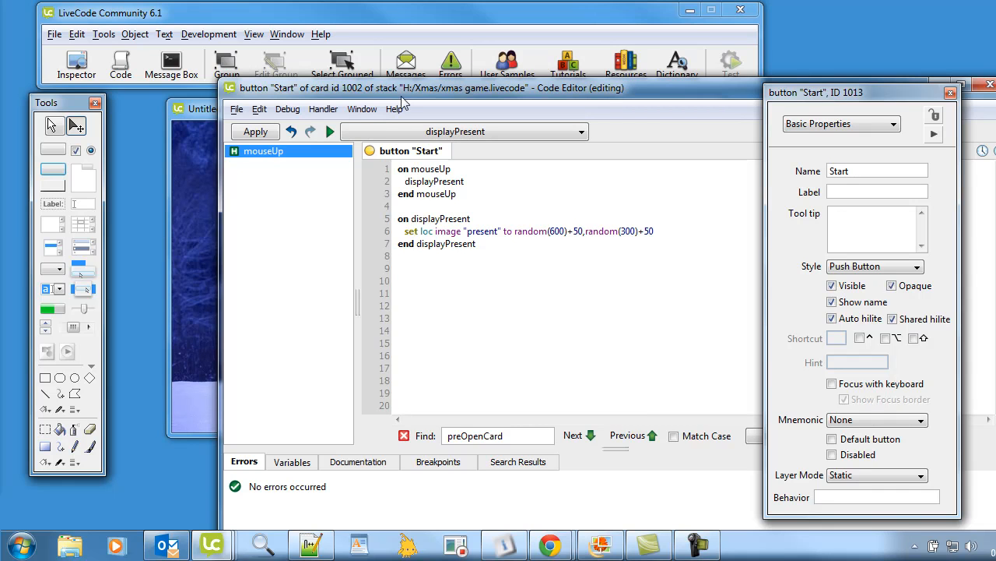
- Move the present image further left on the card and shrink it
{"action": "left_click", "coordinate": [195, 111]}
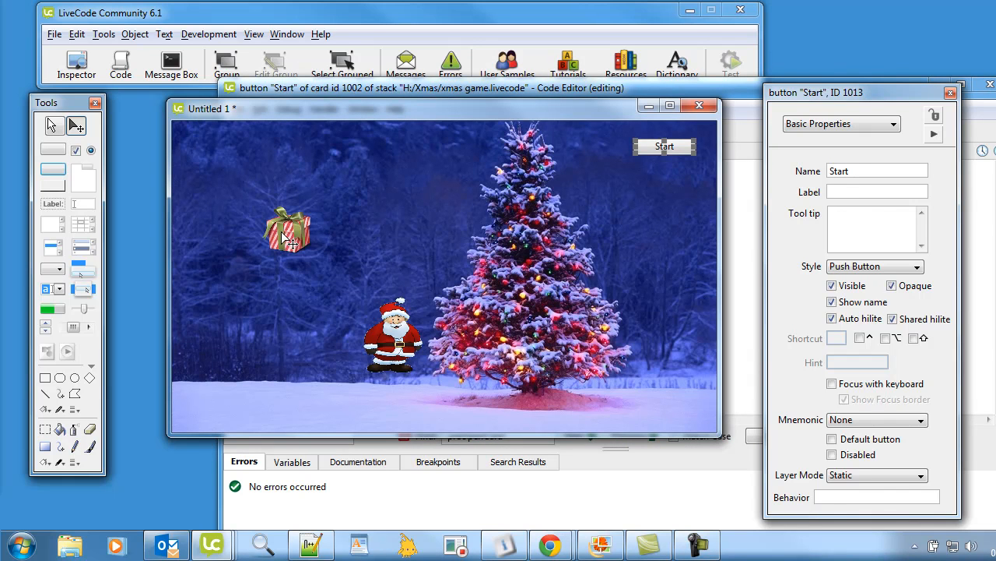
{"action": "mouse_move", "coordinate": [294, 237]}
{"action": "left_mouse_down"}
{"action": "mouse_move", "coordinate": [192, 245]}
{"action": "mouse_move", "coordinate": [221, 251]}
{"action": "left_mouse_up"}
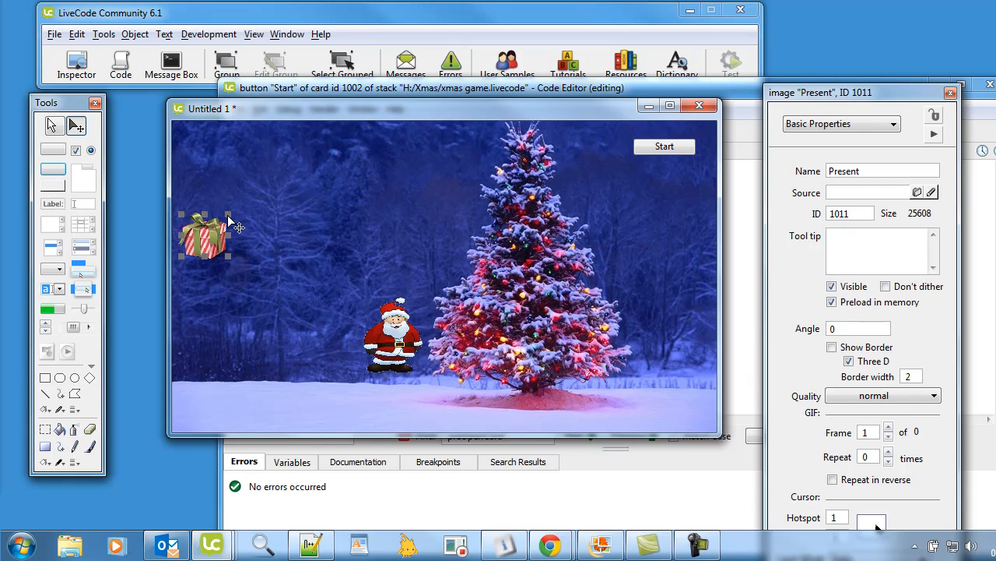
{"action": "mouse_move", "coordinate": [229, 216]}
{"action": "left_mouse_down"}
{"action": "mouse_move", "coordinate": [209, 269]}
{"action": "mouse_move", "coordinate": [671, 269]}
{"action": "left_mouse_up"}
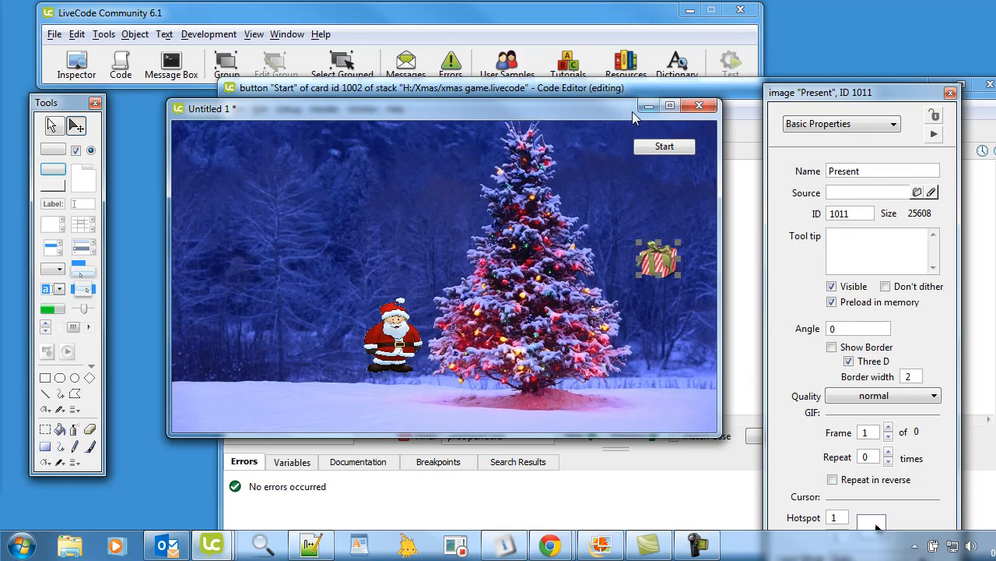
{"action": "left_click", "coordinate": [742, 177]}
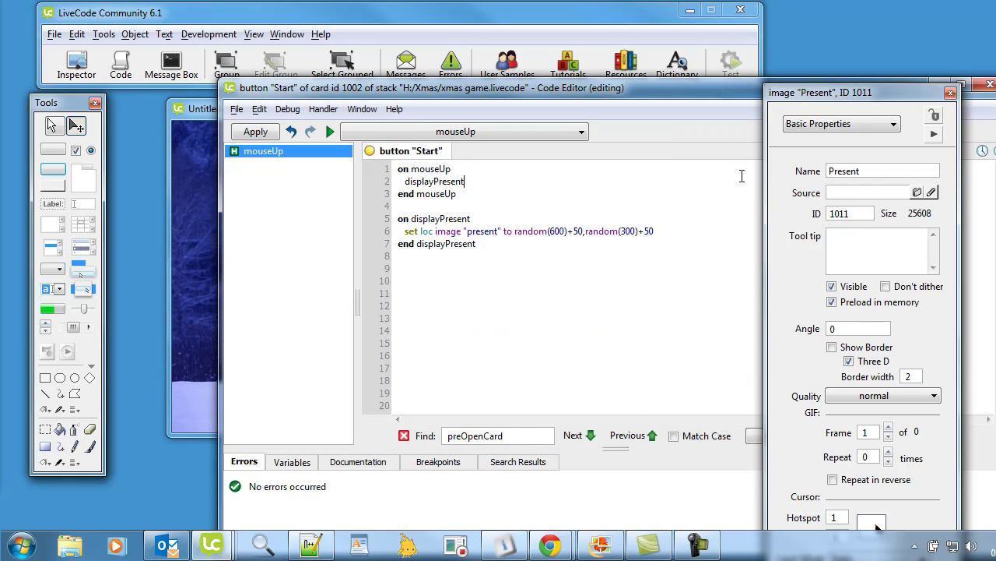
- Add 'set the visible image "present" to true' after the location line in displayPresent
{"action": "left_click", "coordinate": [671, 231]}
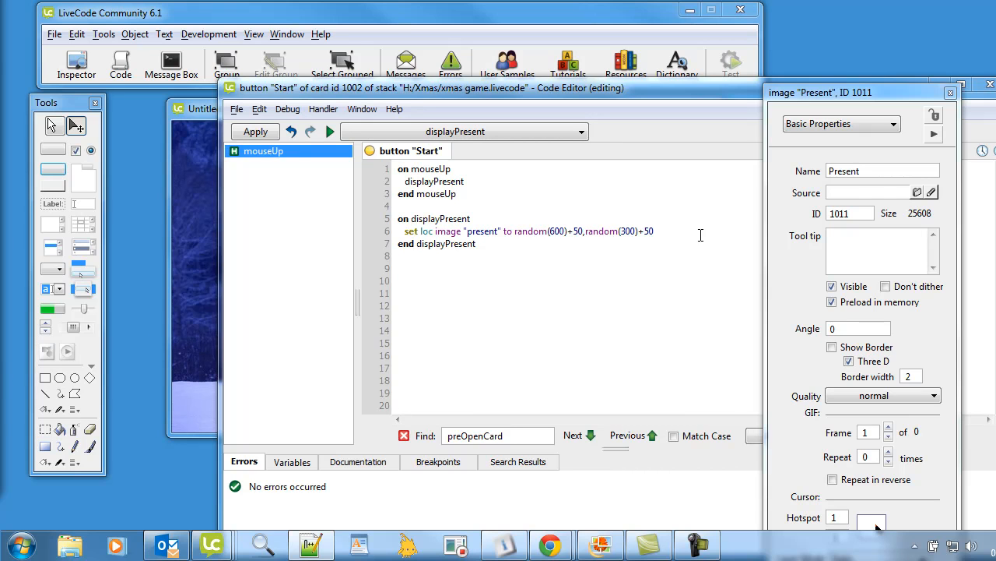
{"action": "key", "text": "Return"}
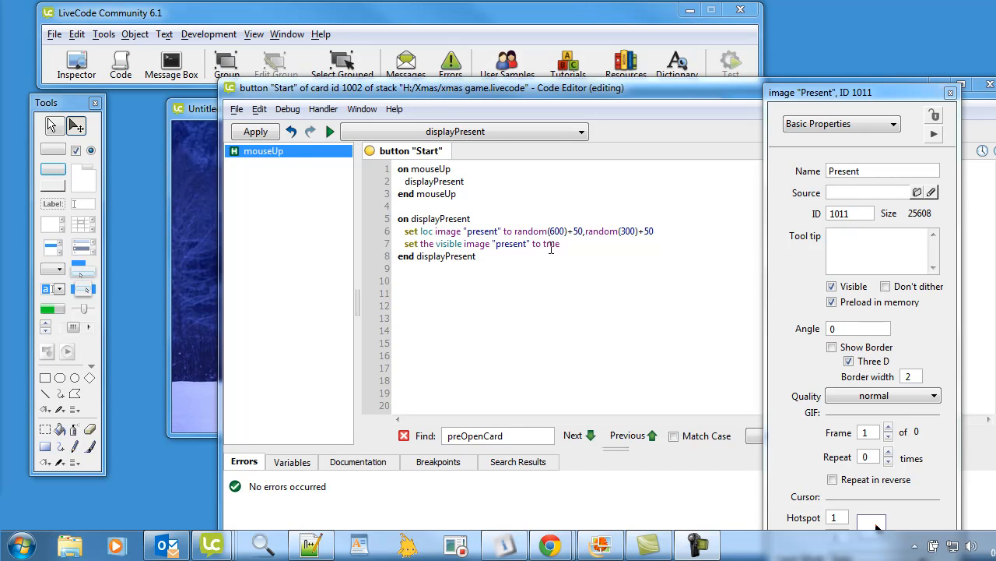
{"action": "left_click_drag", "start_coordinate": [560, 243], "coordinate": [406, 243]}
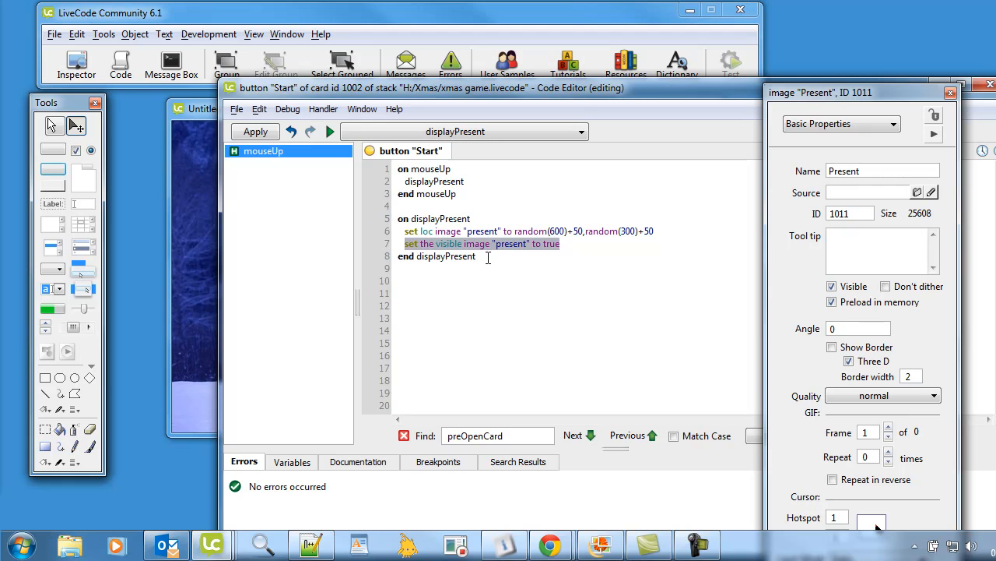
- Apply the button script and switch the card to run mode for testing
{"action": "left_click", "coordinate": [255, 132]}
{"action": "left_click", "coordinate": [208, 115]}
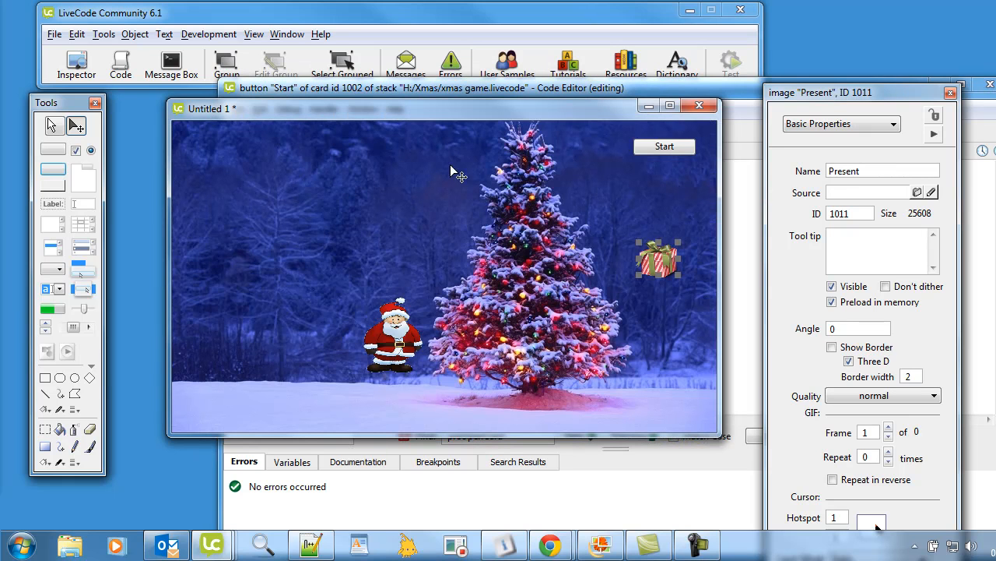
{"action": "left_click", "coordinate": [52, 126]}
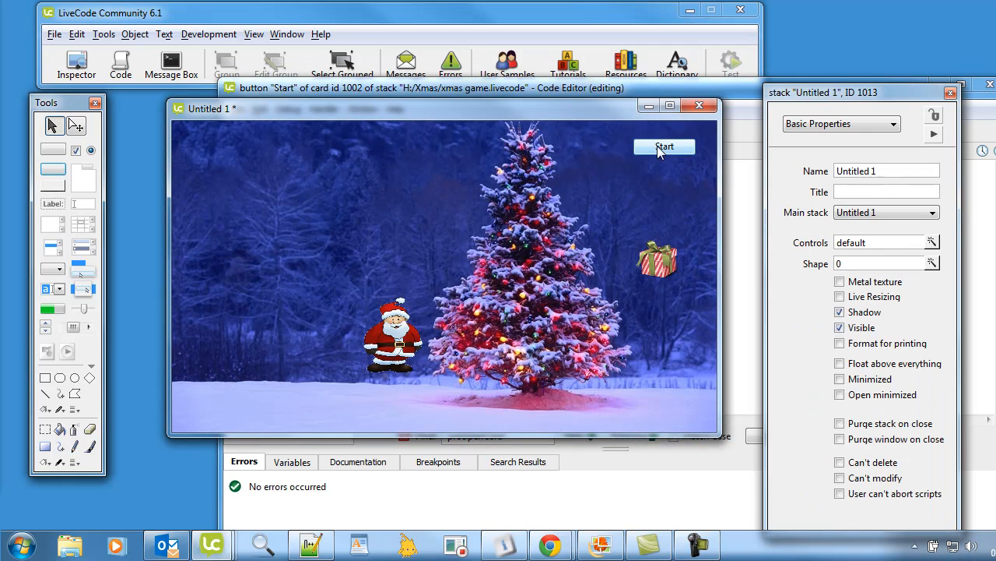
- Click Start repeatedly to confirm the present jumps to random spots
{"action": "left_click", "coordinate": [661, 151]}
{"action": "left_click", "coordinate": [661, 151]}
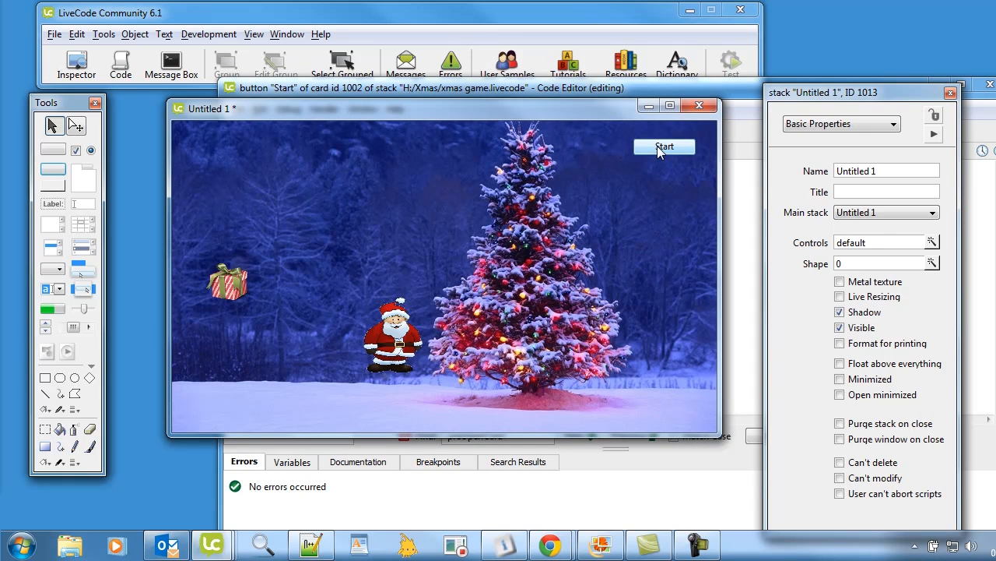
{"action": "left_click", "coordinate": [661, 151]}
{"action": "left_click", "coordinate": [661, 151]}
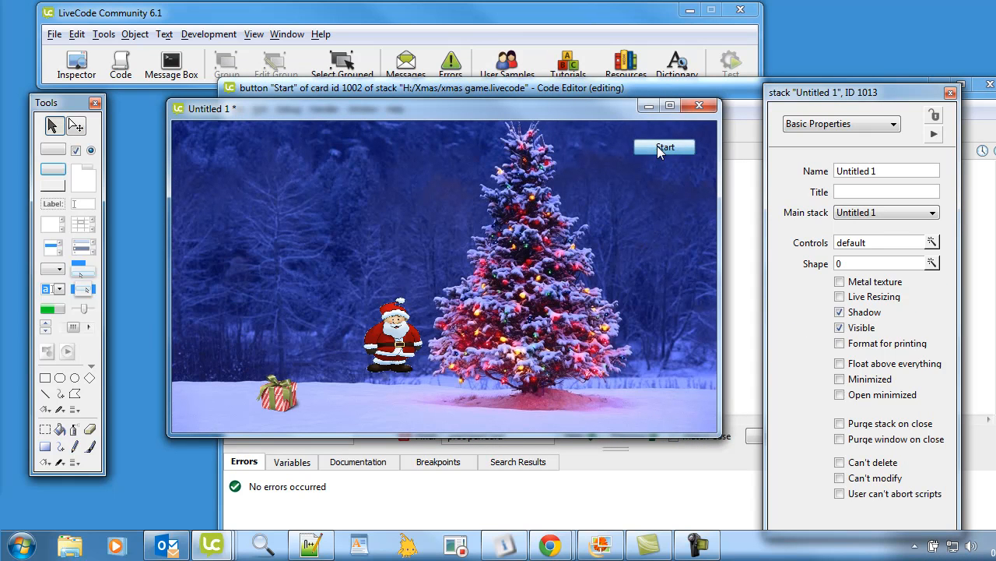
{"action": "left_click", "coordinate": [661, 151]}
{"action": "left_click", "coordinate": [661, 151]}
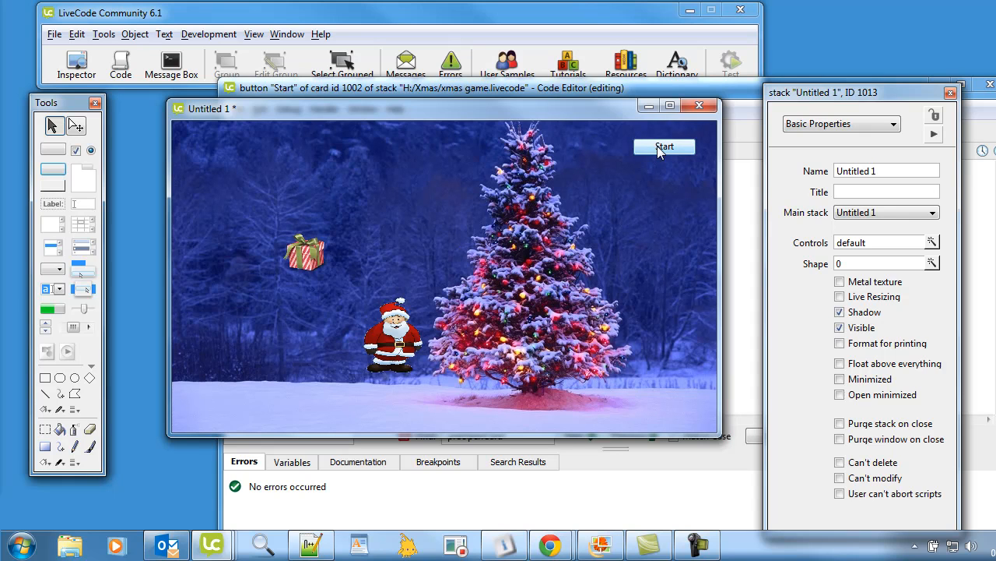
{"action": "left_click", "coordinate": [661, 151]}
{"action": "left_click", "coordinate": [661, 151]}
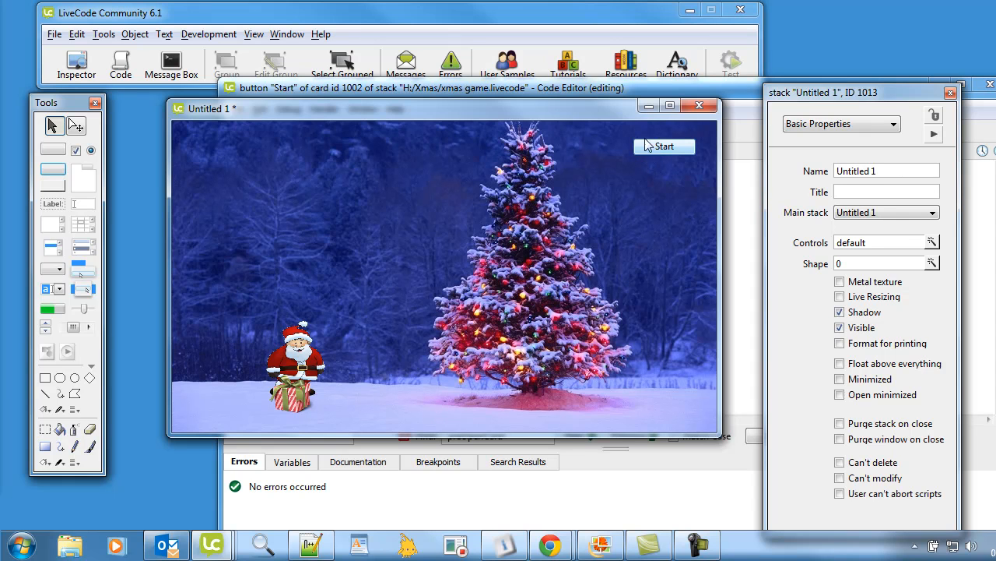
- Open the stack script via Object > Stack Script to see the keydown handler
{"action": "left_click", "coordinate": [611, 94]}
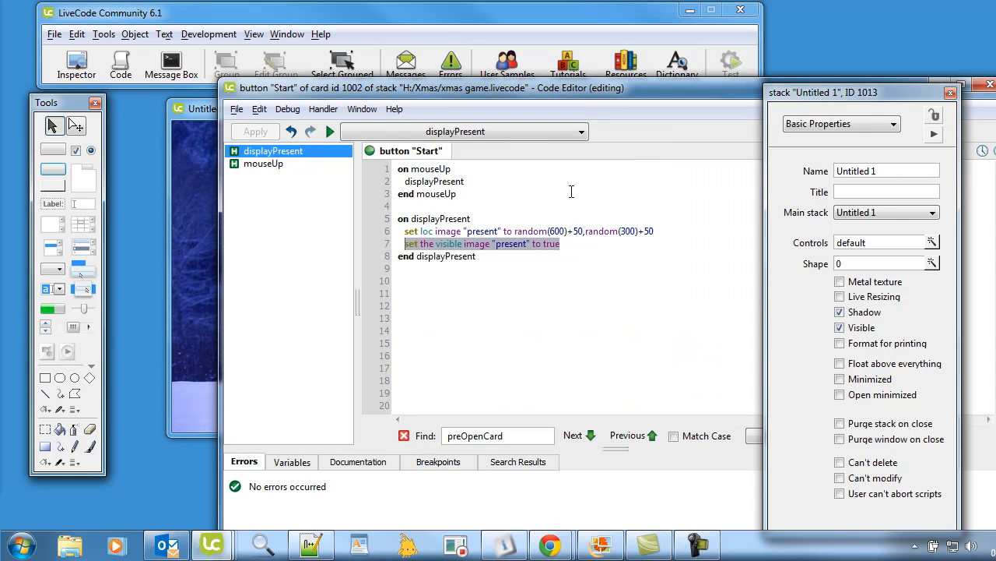
{"action": "left_click", "coordinate": [510, 257]}
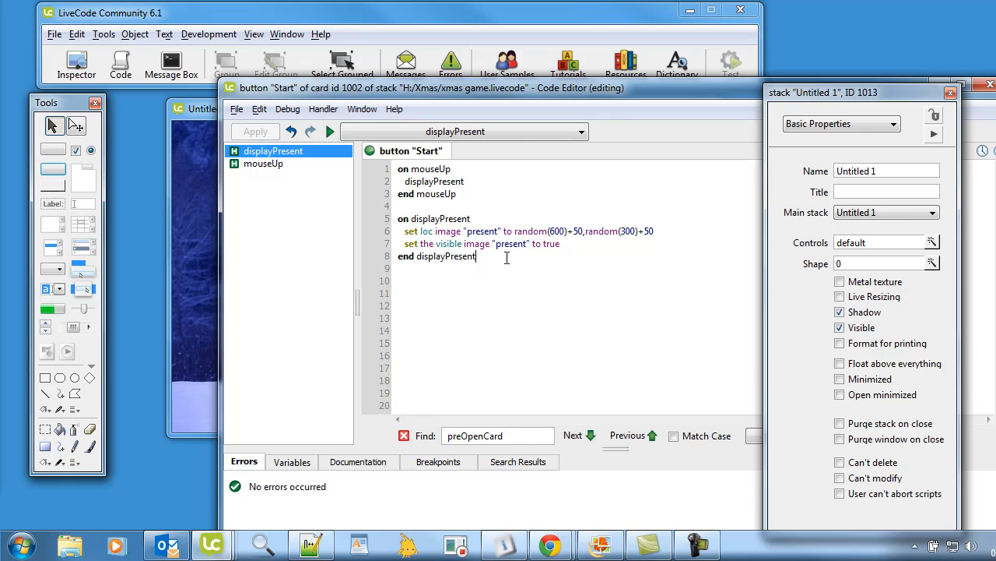
{"action": "left_click", "coordinate": [134, 34]}
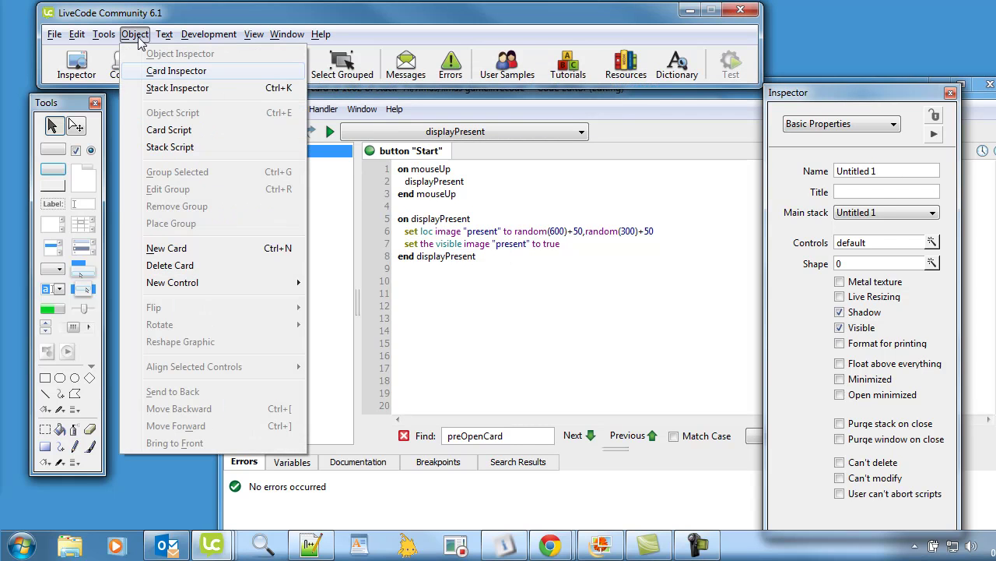
{"action": "left_click", "coordinate": [169, 147]}
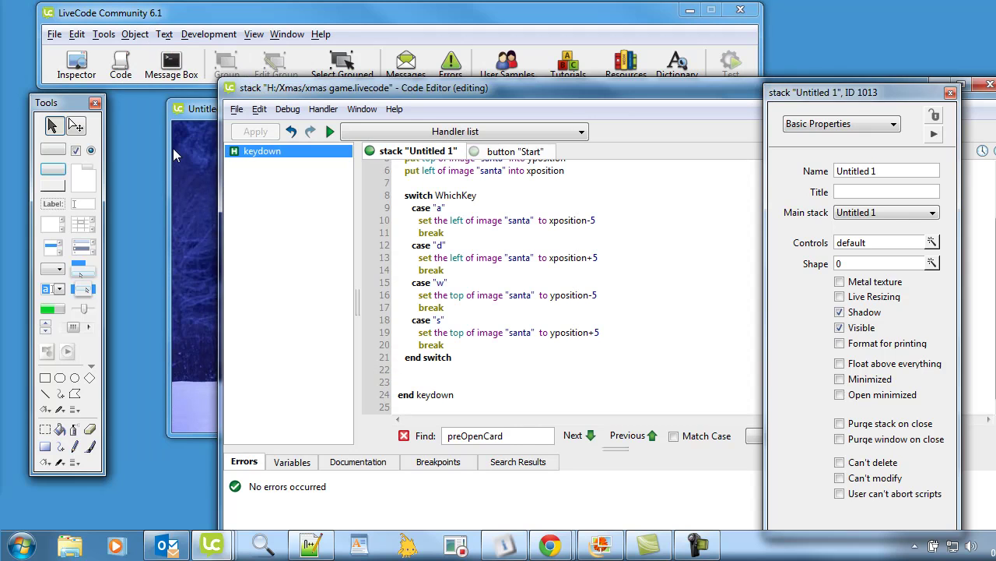
{"action": "left_click", "coordinate": [134, 34]}
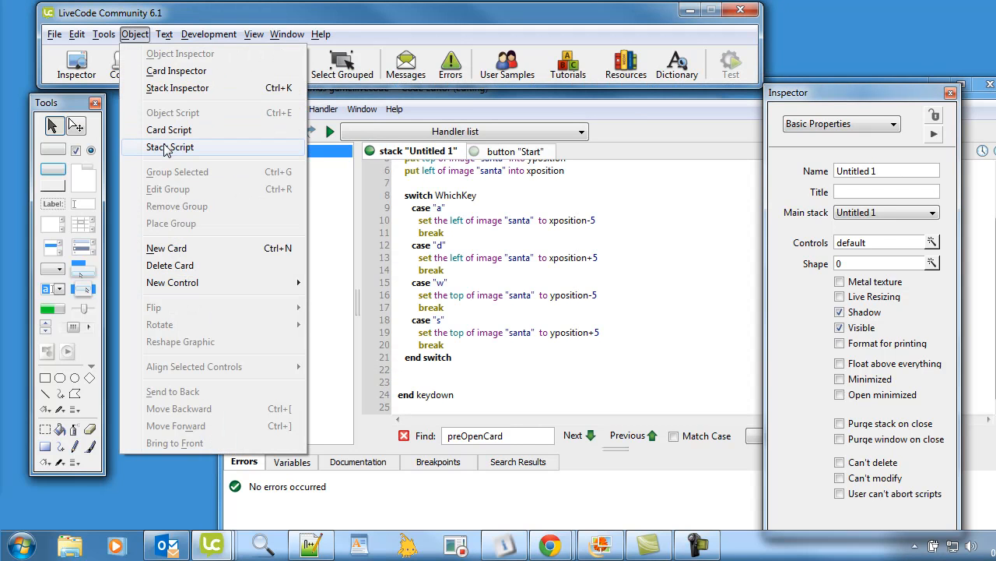
{"action": "left_click", "coordinate": [630, 112]}
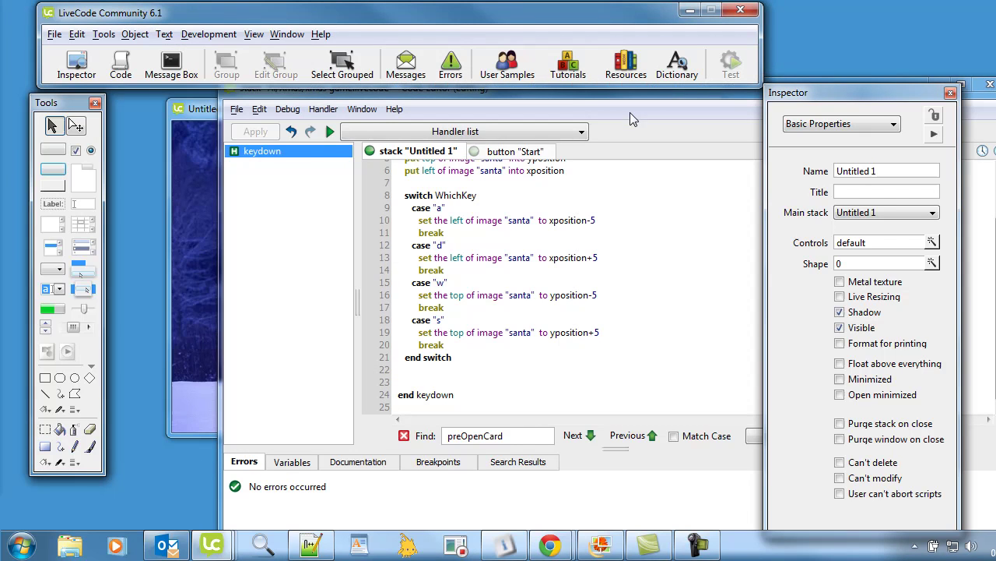
- Add a CheckIntersection call after each movement case in the keydown switch
{"action": "left_click", "coordinate": [508, 394]}
{"action": "scroll", "coordinate": [509, 394], "scroll_direction": "up", "scroll_amount": 2}
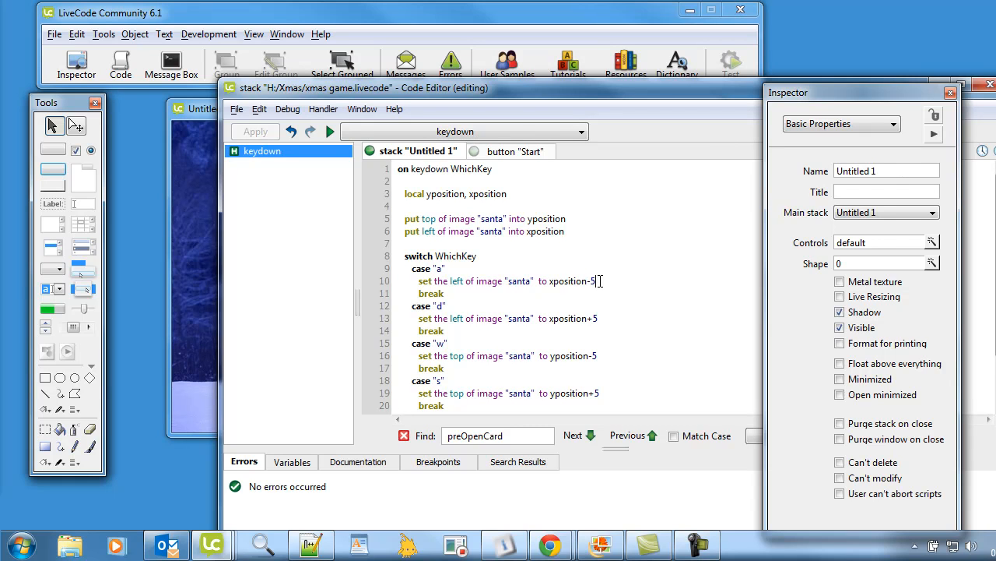
{"action": "key", "text": "Return"}
{"action": "type", "text": "Check"}
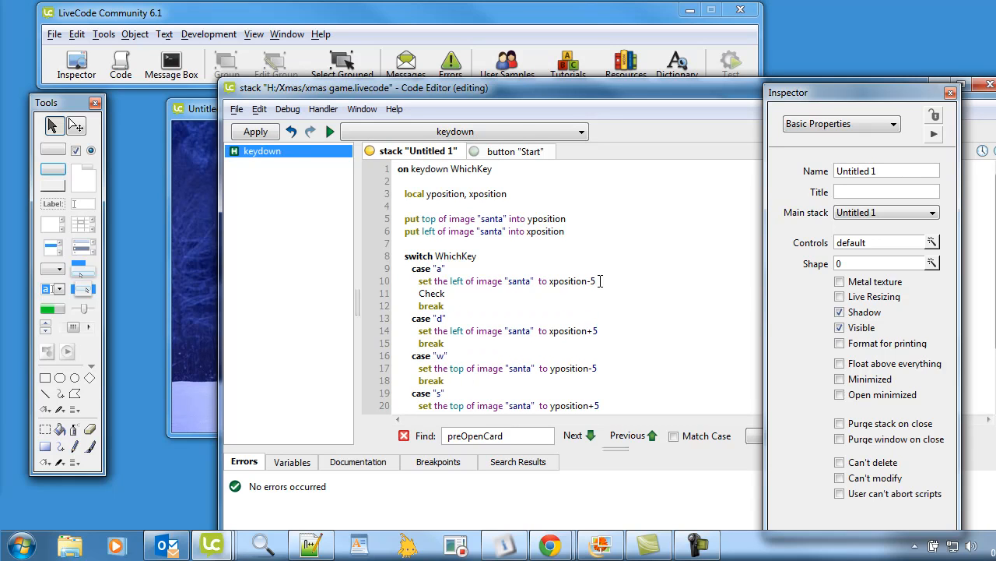
{"action": "type", "text": "ntersection"}
{"action": "left_click_drag", "start_coordinate": [495, 293], "coordinate": [421, 296]}
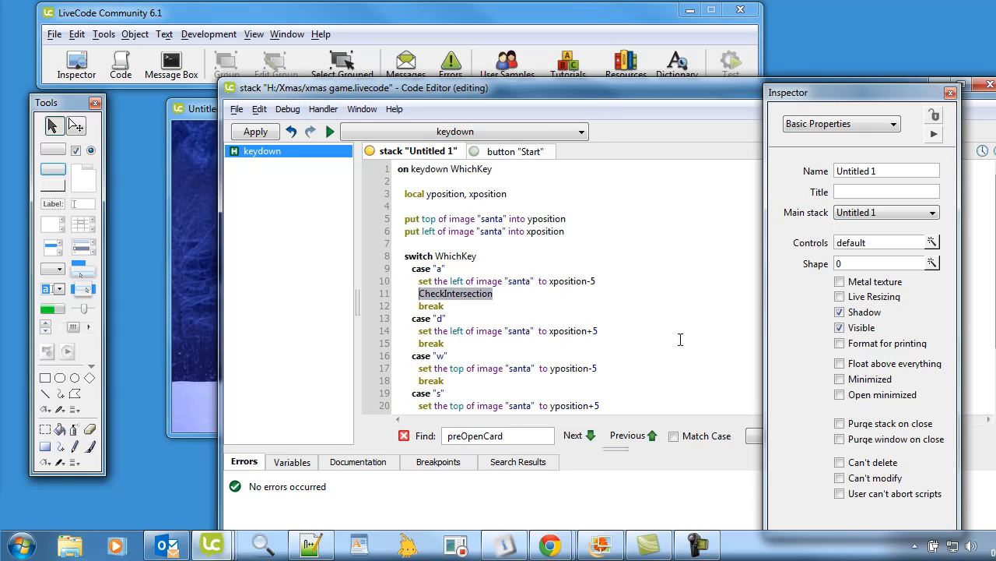
{"action": "left_click", "coordinate": [621, 334]}
{"action": "key", "text": "Return"}
{"action": "type", "text": "CheckIntersection"}
{"action": "key", "text": "Return"}
{"action": "type", "text": "CheckIntersection"}
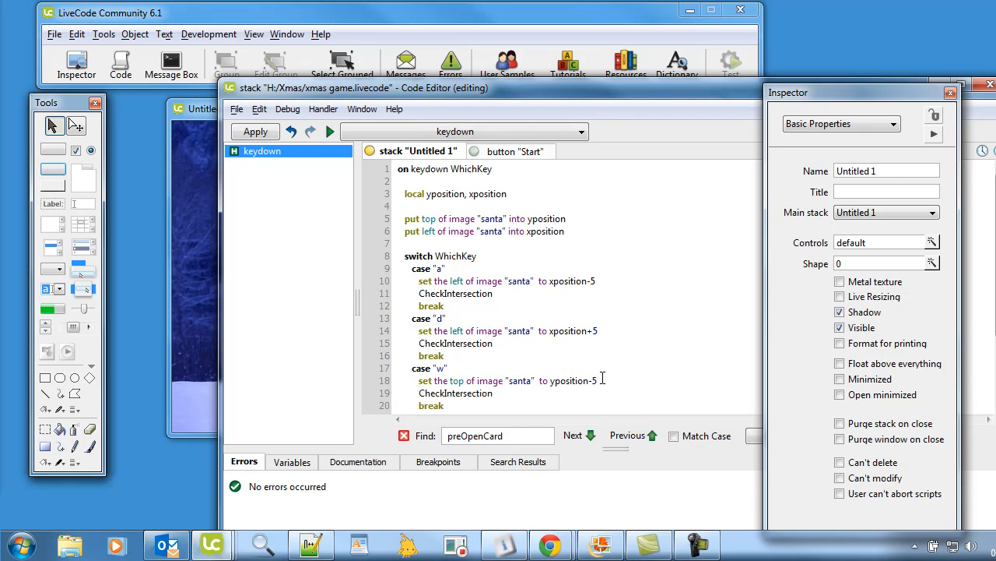
{"action": "scroll", "coordinate": [623, 377], "scroll_direction": "down", "scroll_amount": 2}
{"action": "left_click", "coordinate": [607, 356]}
{"action": "key", "text": "Return"}
{"action": "key", "text": "ctrl+v"}
{"action": "scroll", "coordinate": [540, 381], "scroll_direction": "down", "scroll_amount": 2}
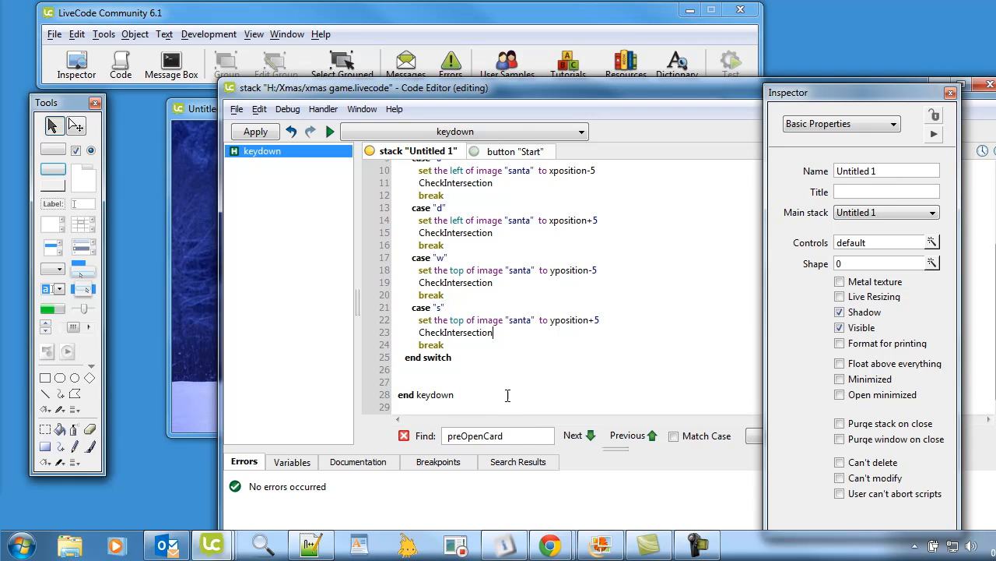
- Add an empty 'on CheckIntersection' handler below end keydown
{"action": "key", "text": "Down"}
{"action": "key", "text": "Return"}
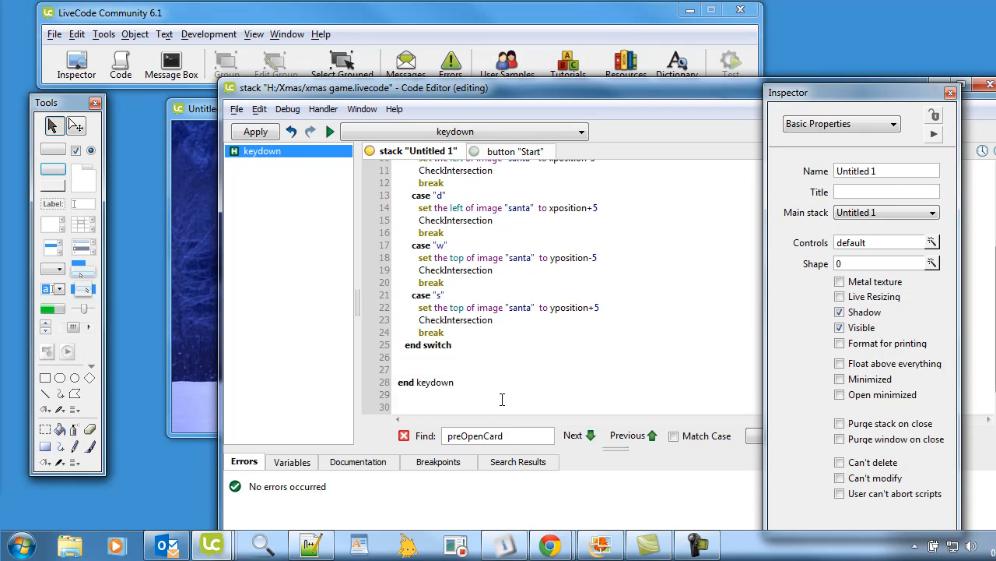
{"action": "type", "text": "on CheckIntersection"}
{"action": "key", "text": "Return"}
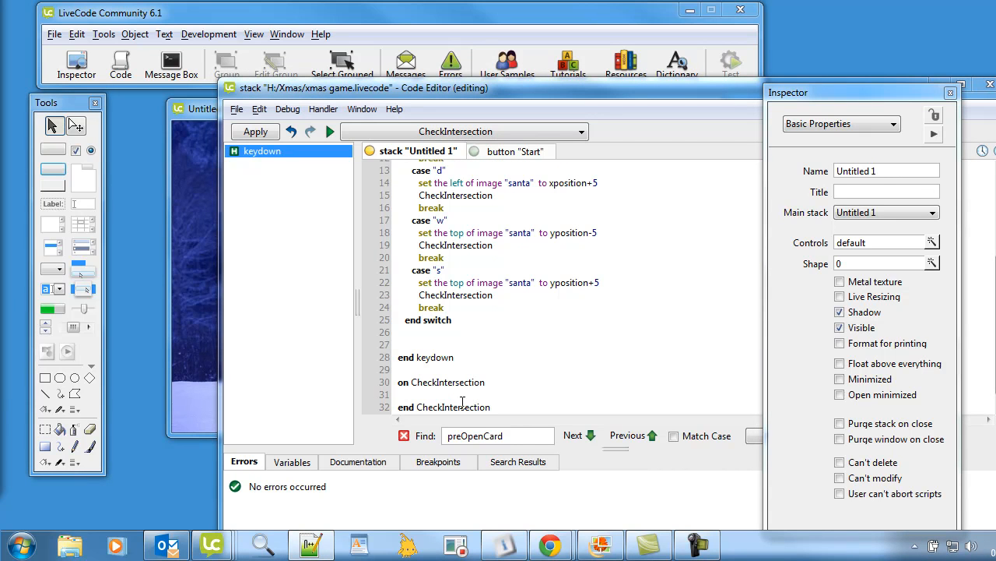
- Paste the intersect test for Santa and the present's opaque pixels into CheckIntersection, removing 'and not gameOver'
{"action": "type", "text": "if intersect (image \"santa\",image \"present\", \"opaque pixels\") and not gameOver then"}
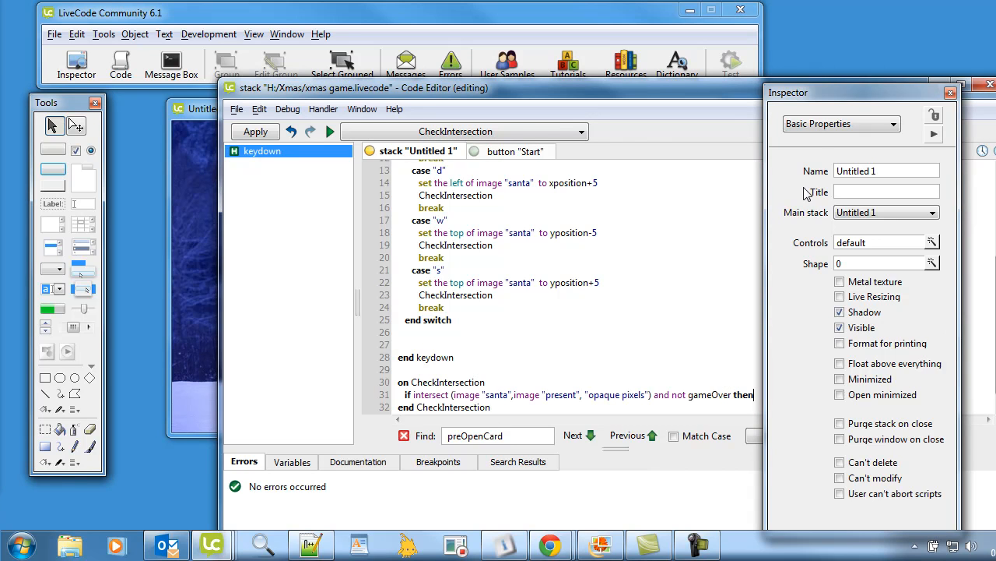
{"action": "left_click", "coordinate": [950, 93]}
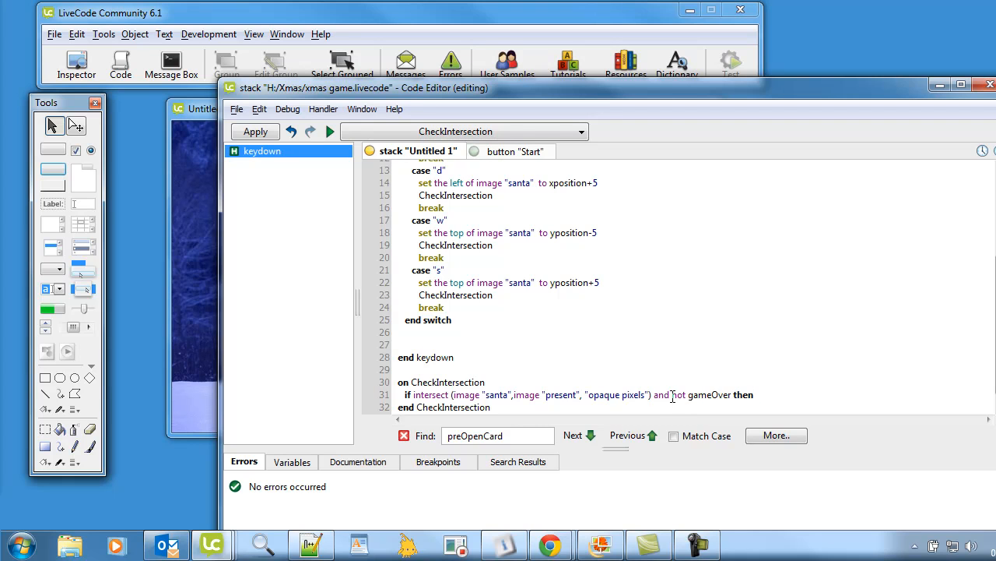
{"action": "mouse_move", "coordinate": [654, 395]}
{"action": "left_mouse_down"}
{"action": "mouse_move", "coordinate": [743, 394]}
{"action": "mouse_move", "coordinate": [733, 394]}
{"action": "left_mouse_up"}
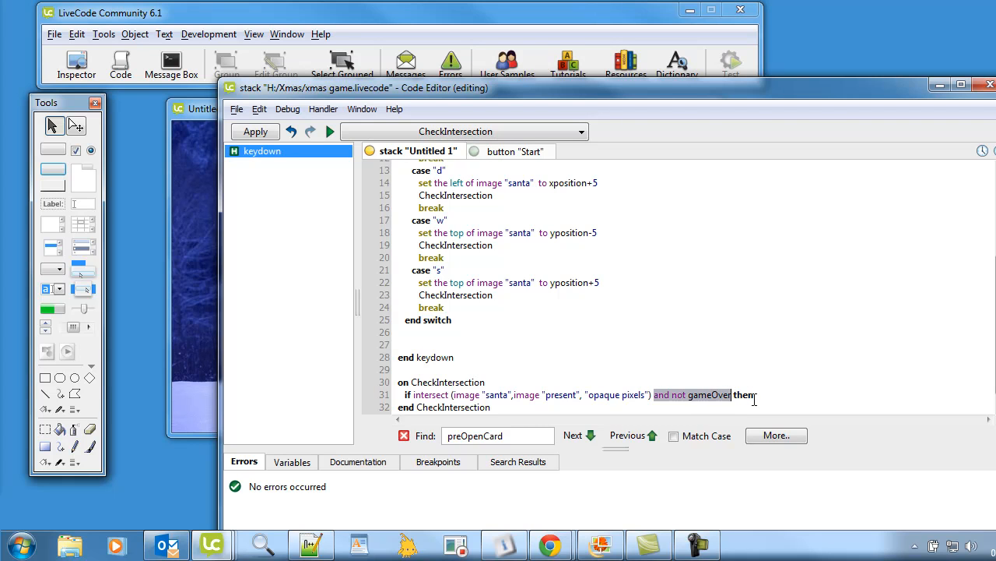
{"action": "key", "text": "Delete"}
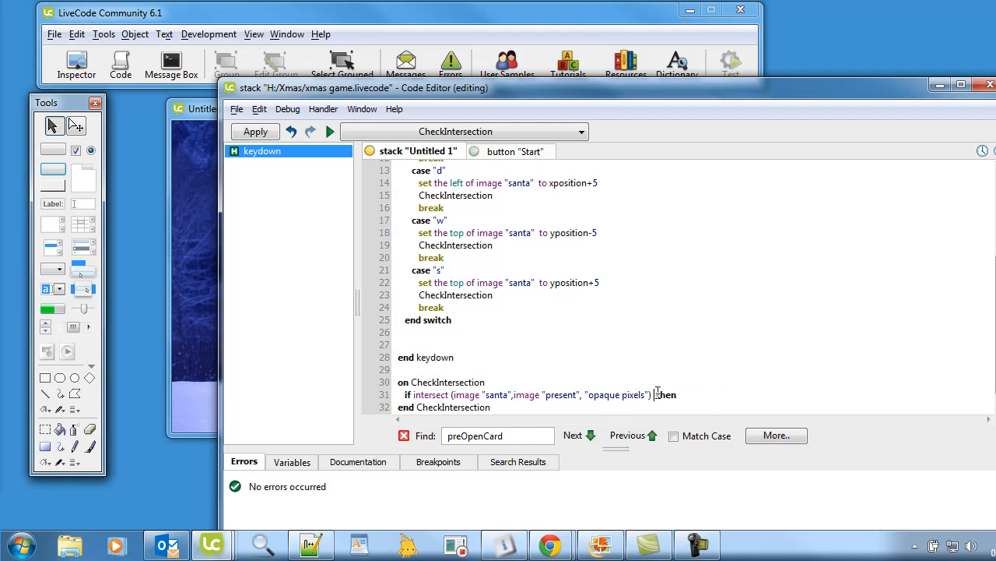
{"action": "left_click", "coordinate": [698, 395]}
{"action": "key", "text": "Return"}
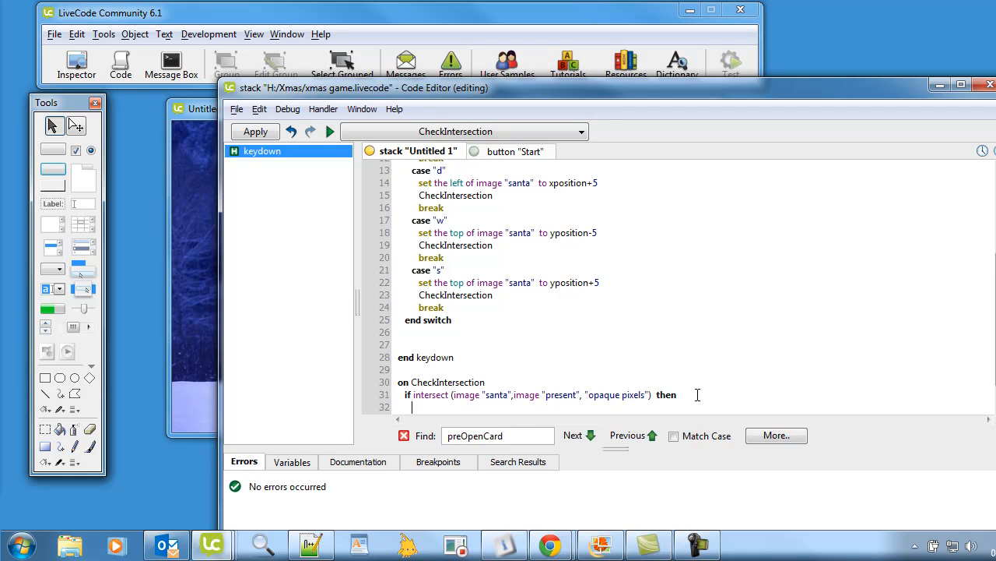
- Add answer "Got you" and end if inside the intersect block, then bring the game card forward
{"action": "left_click_drag", "start_coordinate": [525, 90], "coordinate": [502, 52]}
{"action": "scroll", "coordinate": [499, 309], "scroll_direction": "down", "scroll_amount": 1}
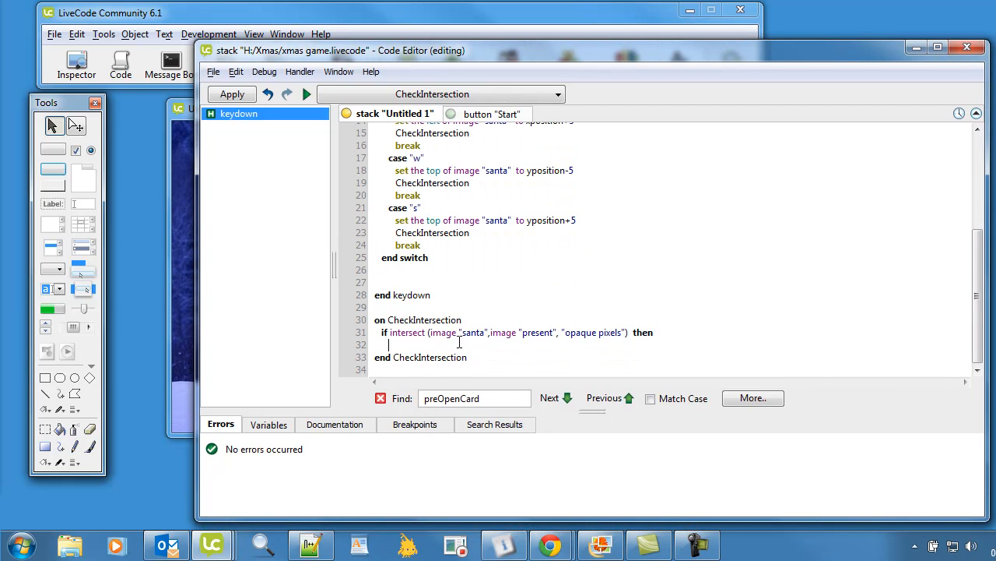
{"action": "type", "text": "answer \"Go"}
{"action": "type", "text": "t you"}
{"action": "type", "text": "\""}
{"action": "key", "text": "Return"}
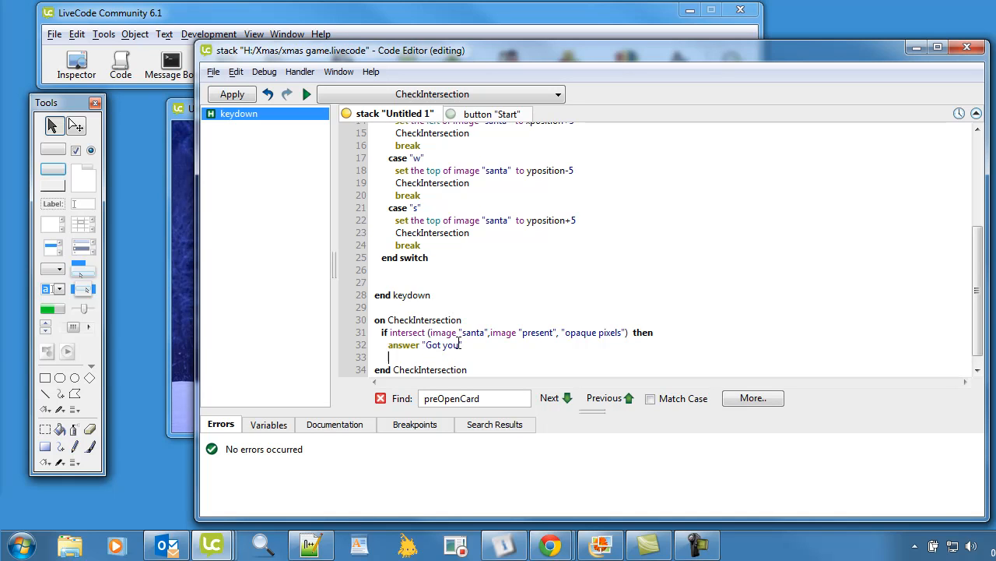
{"action": "type", "text": "end if"}
{"action": "key", "text": "Return"}
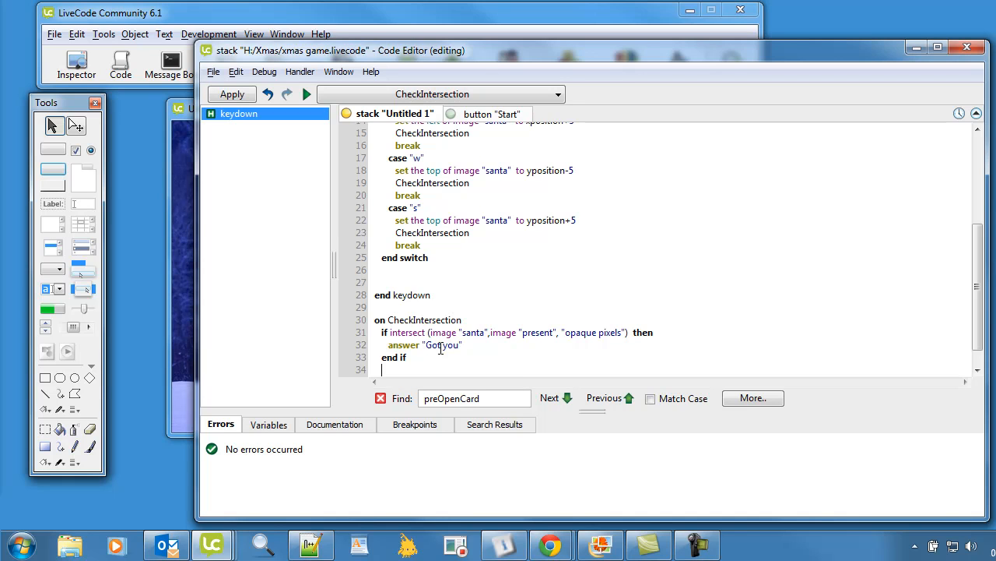
{"action": "left_click", "coordinate": [186, 110]}
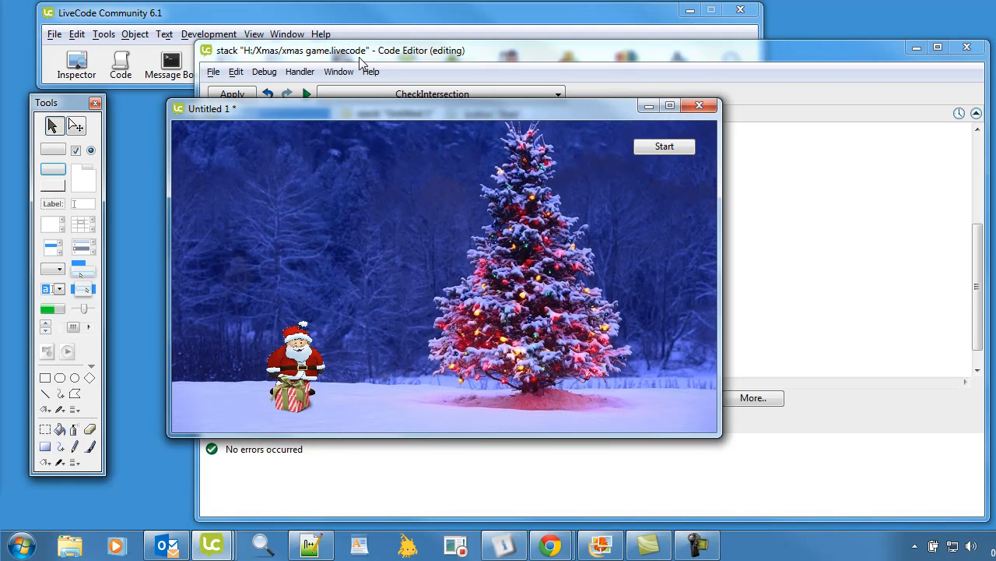
- Apply the CheckIntersection script and return to the game card
{"action": "left_click", "coordinate": [342, 72]}
{"action": "left_click", "coordinate": [232, 95]}
{"action": "left_click", "coordinate": [187, 111]}
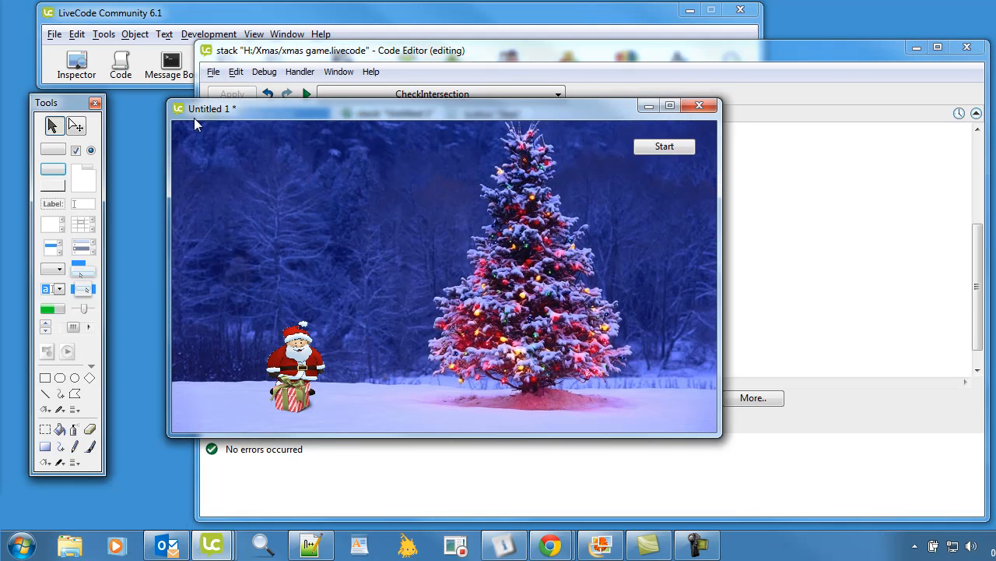
- Run the game so Santa touching the present shows "Got you", dismissing the message each time
{"action": "left_click", "coordinate": [311, 354]}
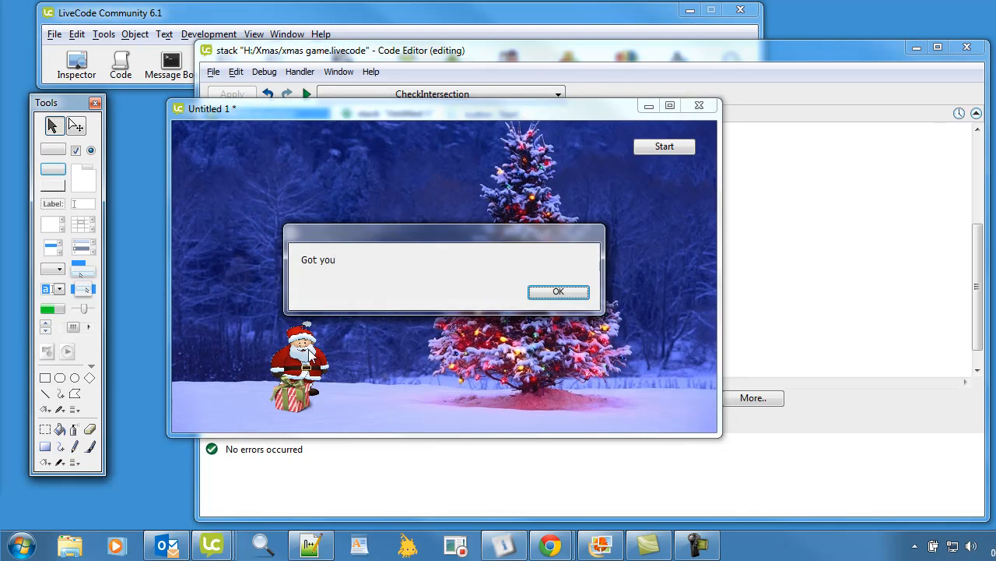
{"action": "left_click", "coordinate": [558, 292]}
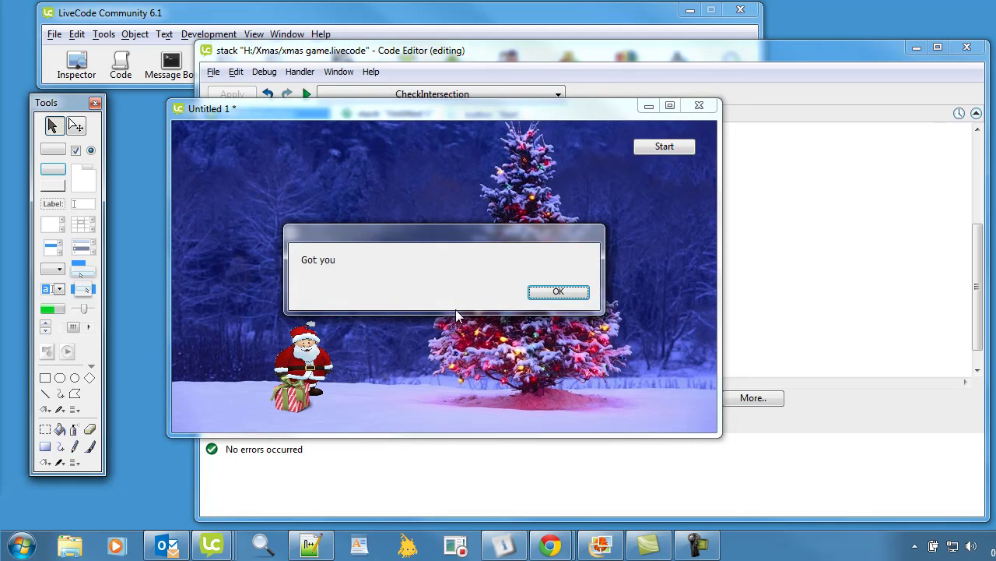
{"action": "left_click", "coordinate": [559, 292]}
{"action": "left_click", "coordinate": [671, 146]}
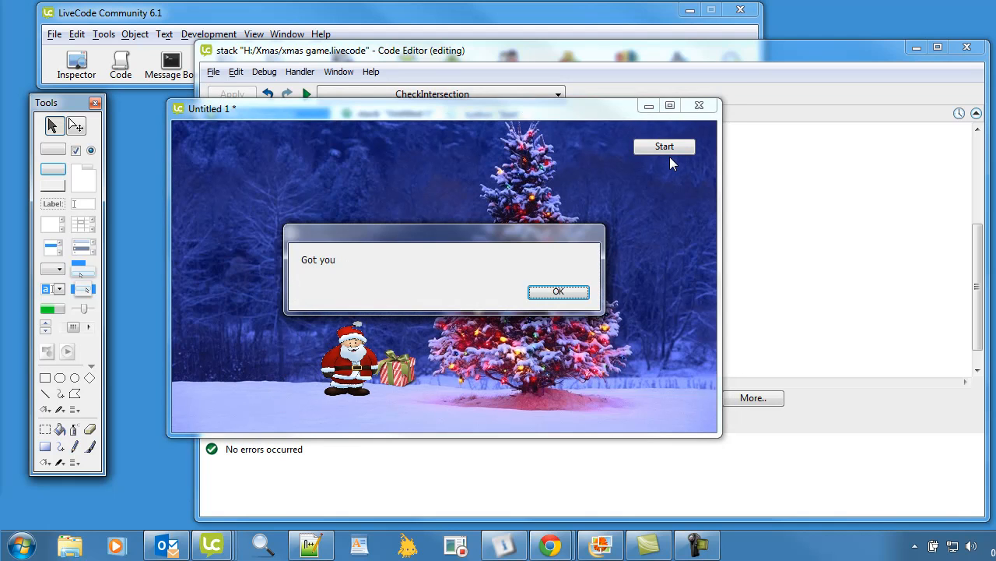
{"action": "left_click", "coordinate": [558, 292]}
{"action": "left_click", "coordinate": [558, 294]}
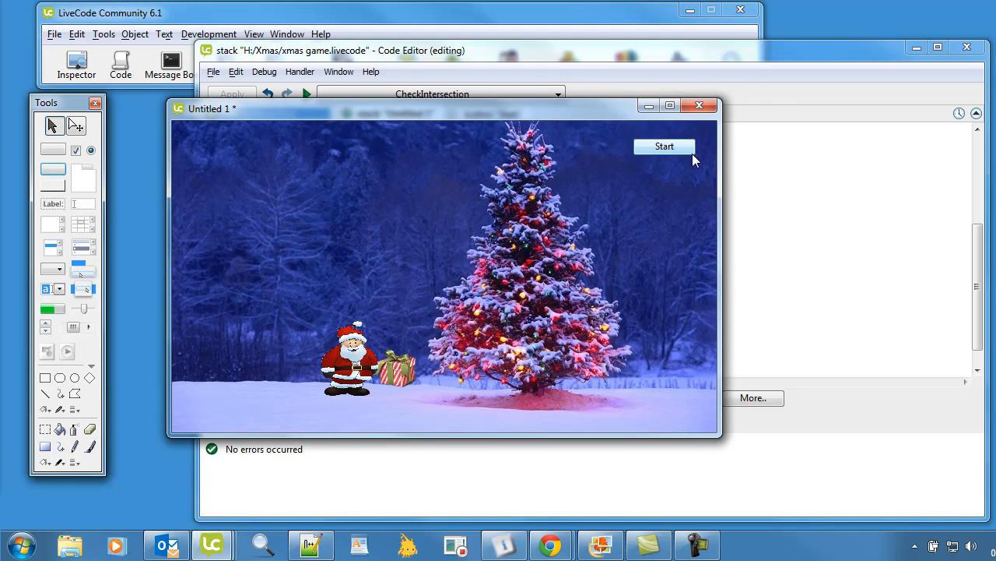
- Copy the displayPresent handler name from the Start button's script
{"action": "left_click", "coordinate": [766, 198]}
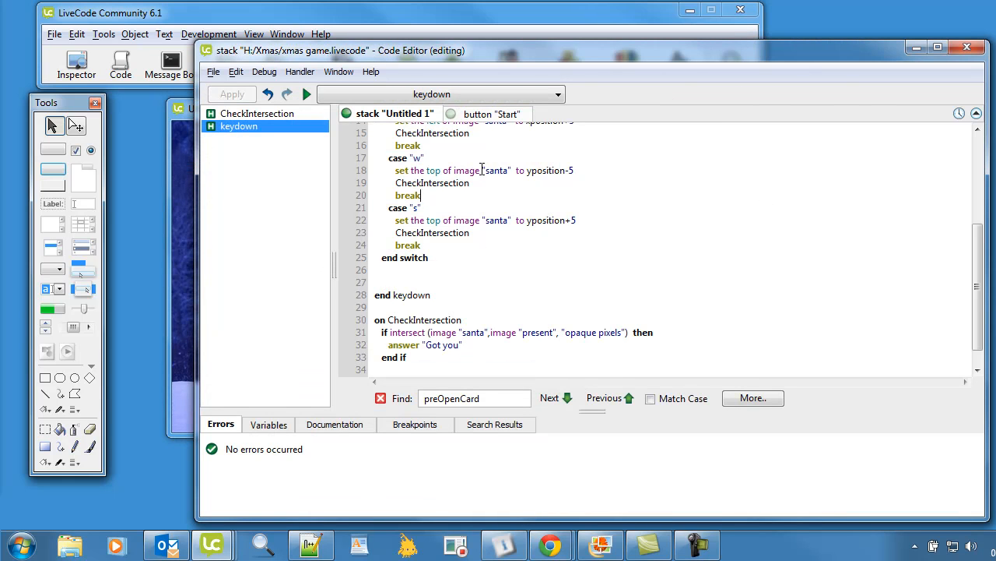
{"action": "left_click", "coordinate": [489, 113]}
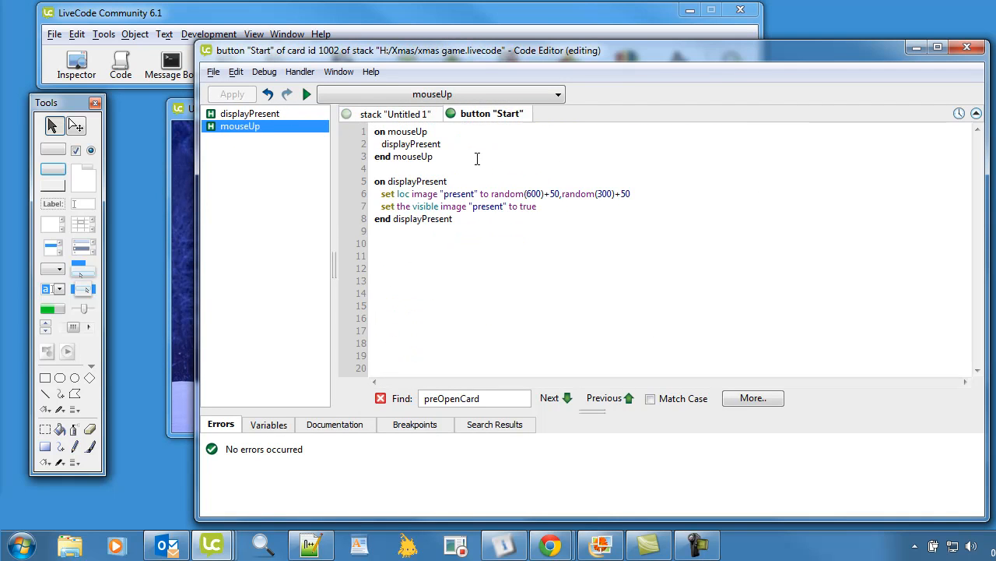
{"action": "left_click_drag", "start_coordinate": [448, 181], "coordinate": [388, 182]}
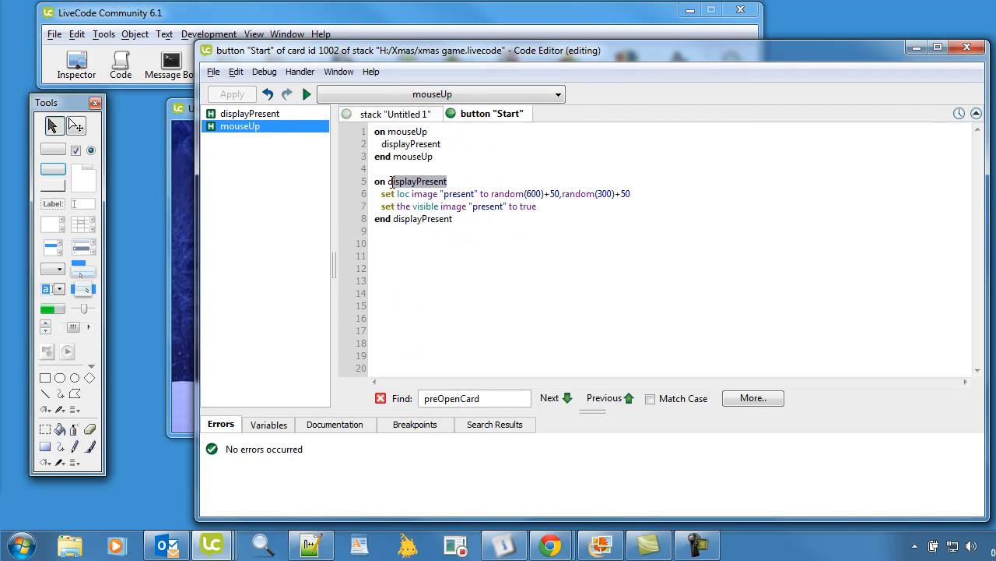
{"action": "left_click", "coordinate": [405, 114]}
- Replace the "Got you" line in CheckIntersection with a displayPresent call and apply
{"action": "left_click_drag", "start_coordinate": [465, 345], "coordinate": [389, 348]}
{"action": "type", "text": "displayPresent"}
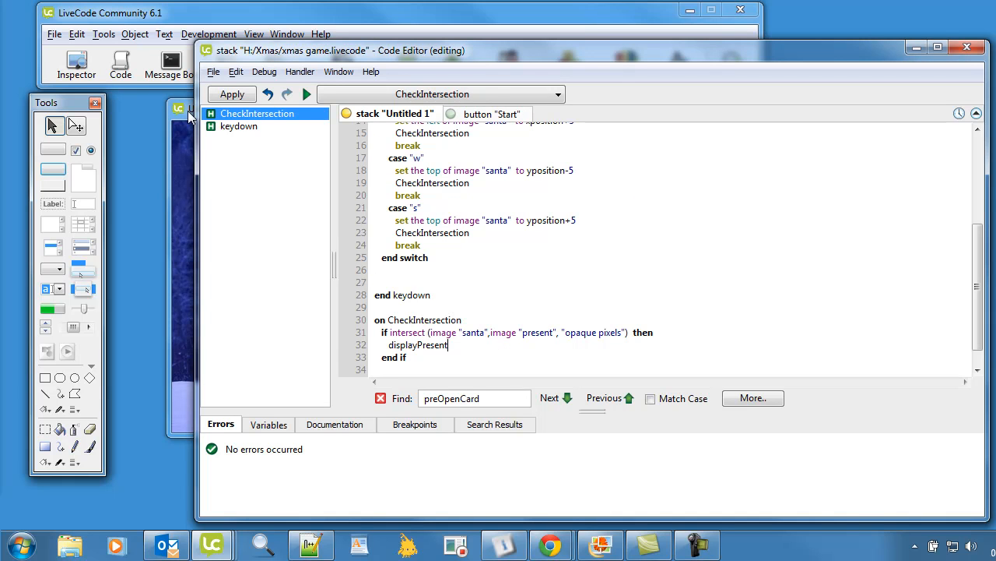
{"action": "left_click", "coordinate": [232, 95]}
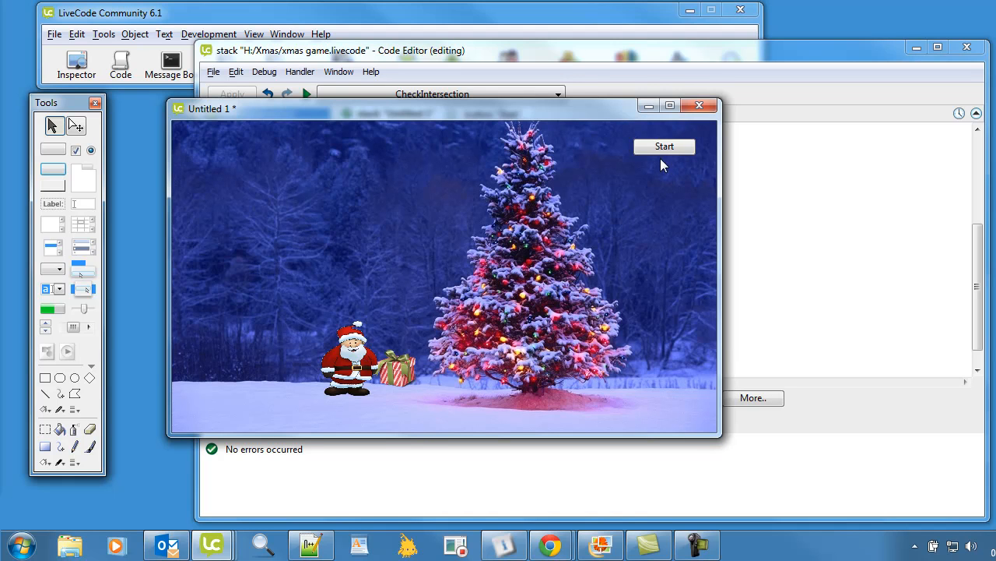
- Start the game until Santa hits the present and the missing displayPresent error appears
{"action": "left_click", "coordinate": [666, 147]}
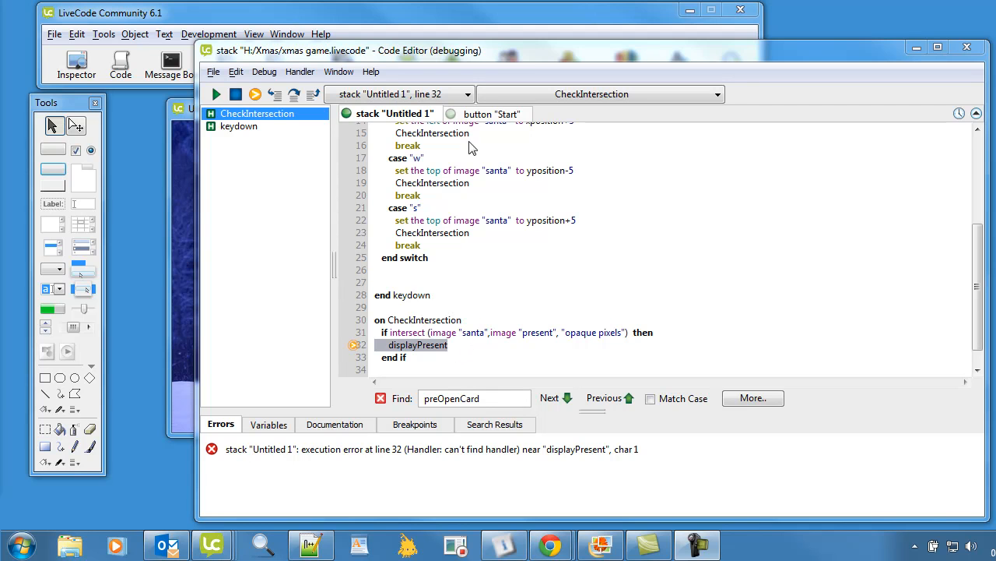
- Copy the whole displayPresent handler from the Start button's script
{"action": "left_click", "coordinate": [484, 118]}
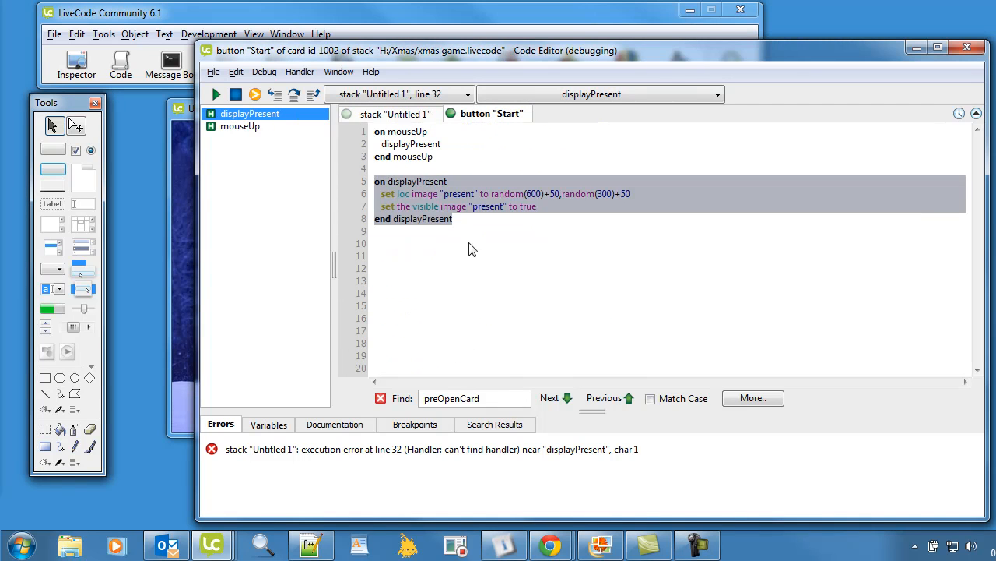
{"action": "left_click_drag", "start_coordinate": [471, 222], "coordinate": [379, 181]}
{"action": "right_click", "coordinate": [415, 197]}
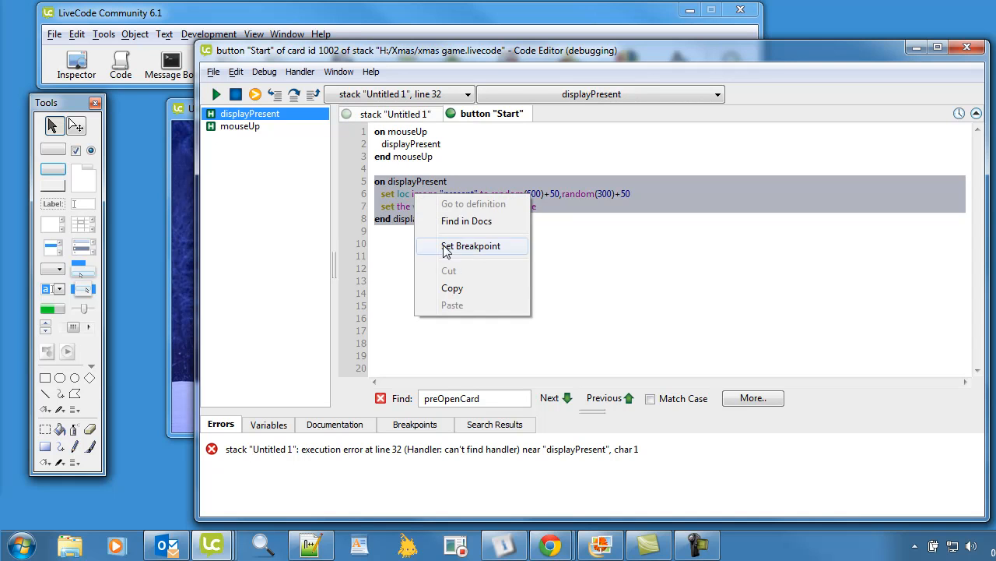
{"action": "left_click", "coordinate": [452, 289]}
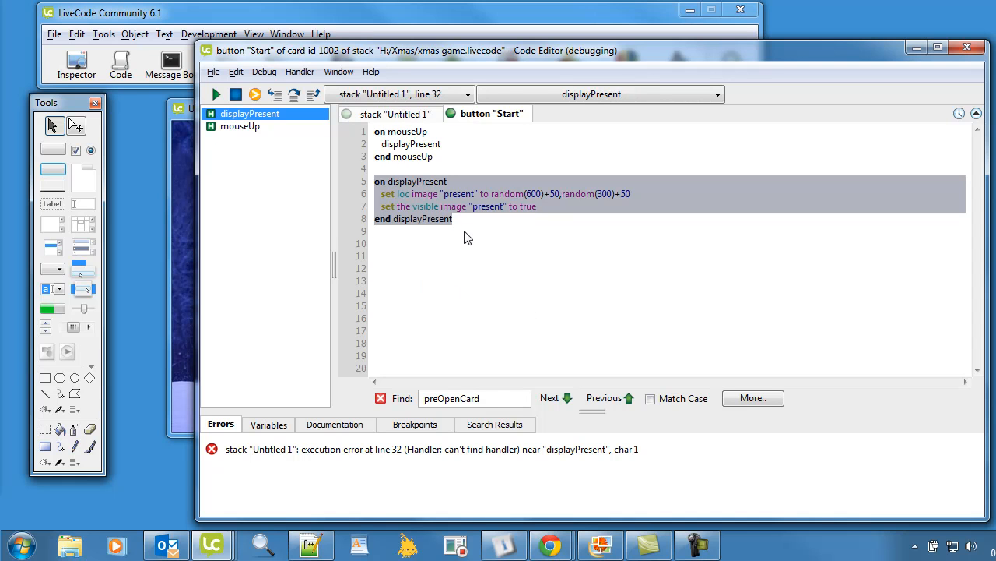
- Return to the stack script and stop the debugging session
{"action": "left_click", "coordinate": [413, 118]}
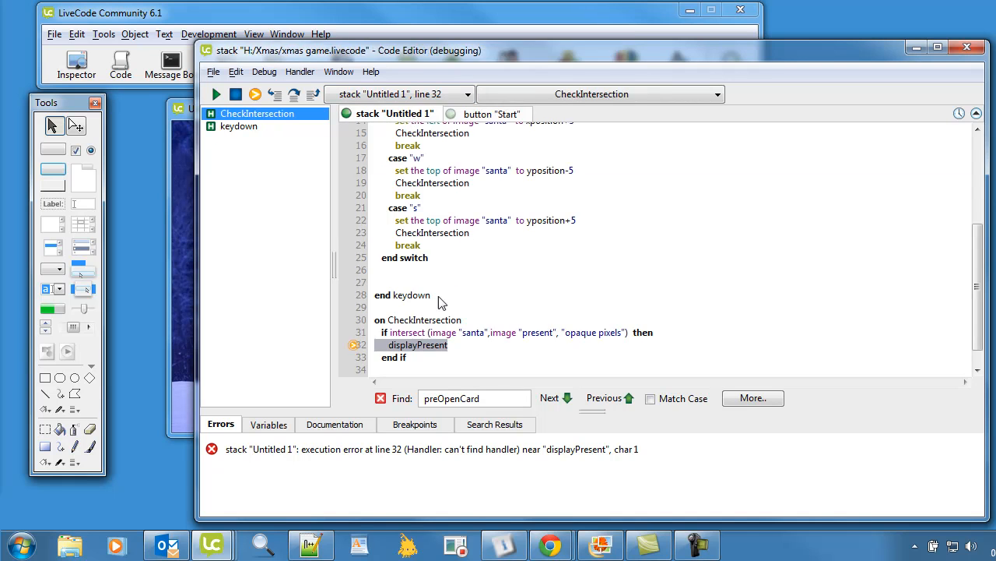
{"action": "left_click", "coordinate": [445, 366]}
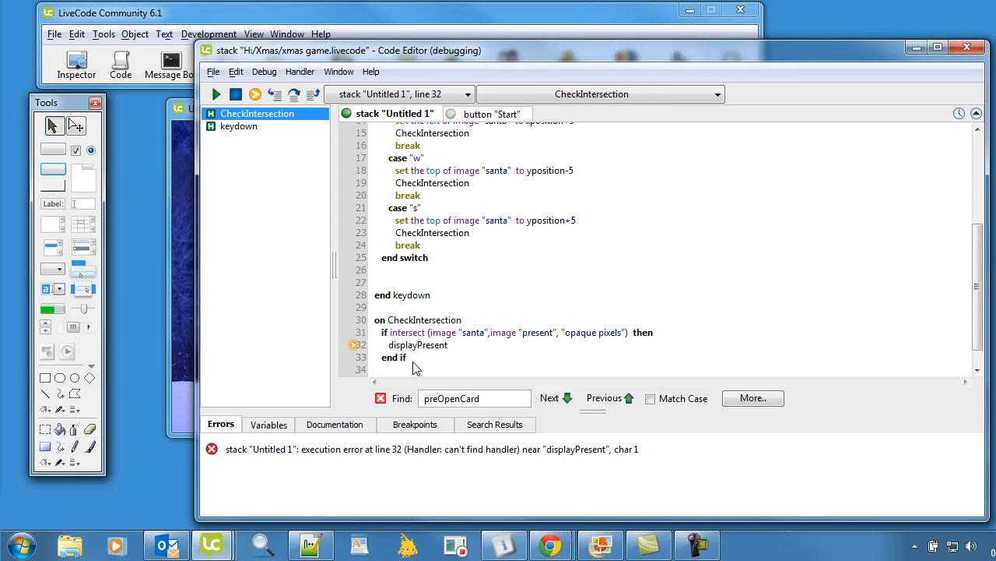
{"action": "left_click", "coordinate": [236, 94]}
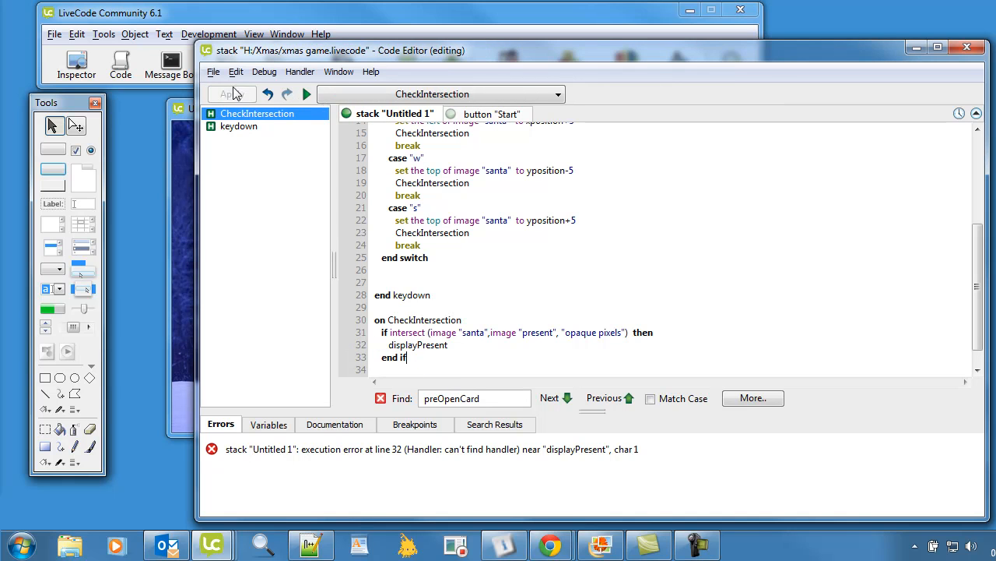
- Cut the displayPresent handler out of the Start button's script
{"action": "left_click", "coordinate": [483, 114]}
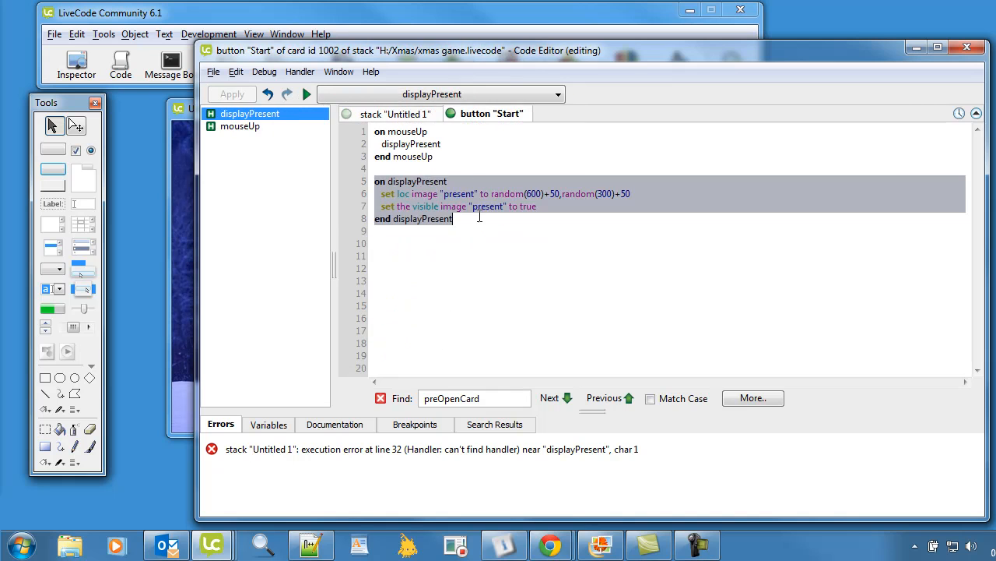
{"action": "left_click_drag", "start_coordinate": [479, 225], "coordinate": [374, 180]}
{"action": "key", "text": "ctrl+x"}
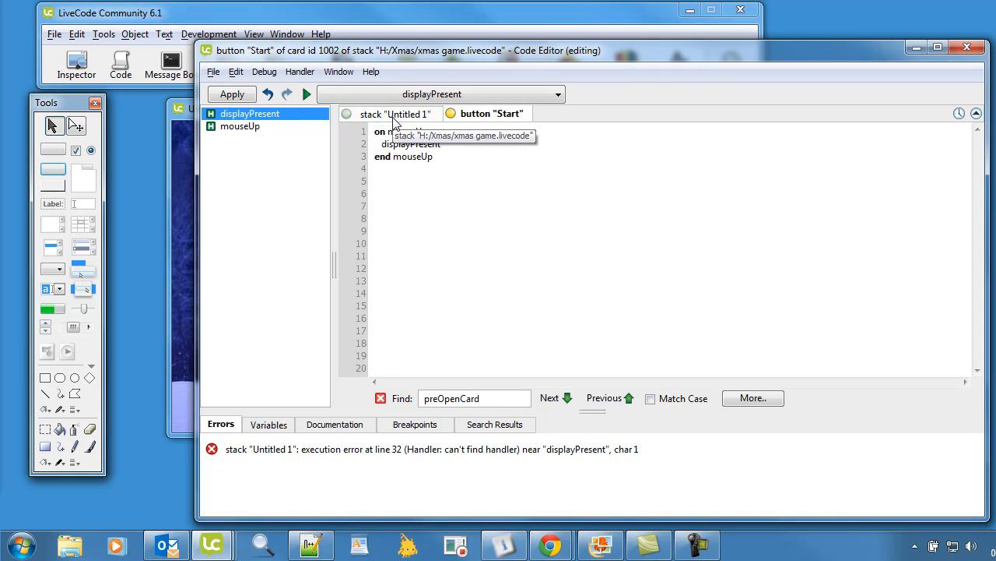
- Paste displayPresent after end CheckIntersection in the stack script and apply it
{"action": "left_click", "coordinate": [396, 114]}
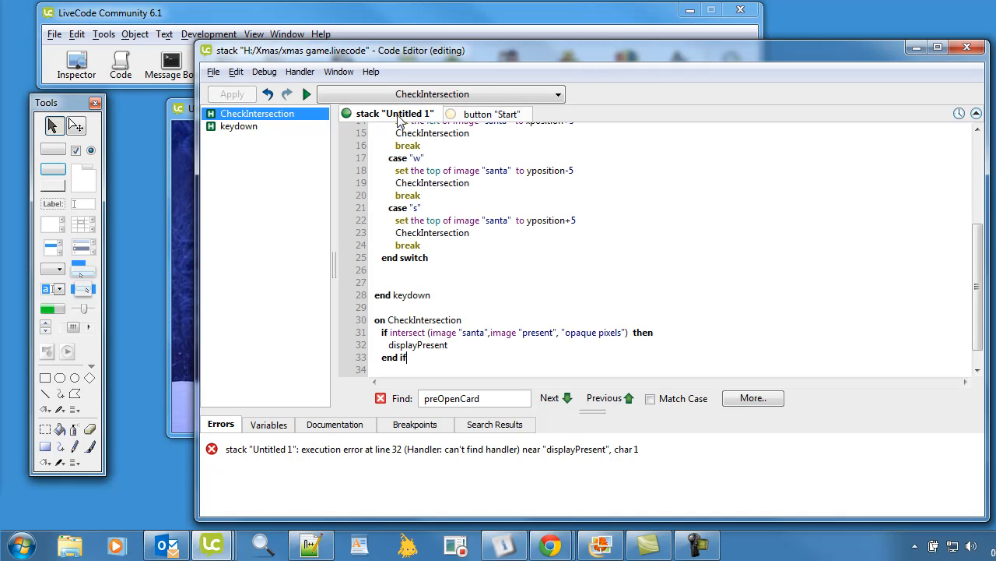
{"action": "left_click", "coordinate": [134, 35]}
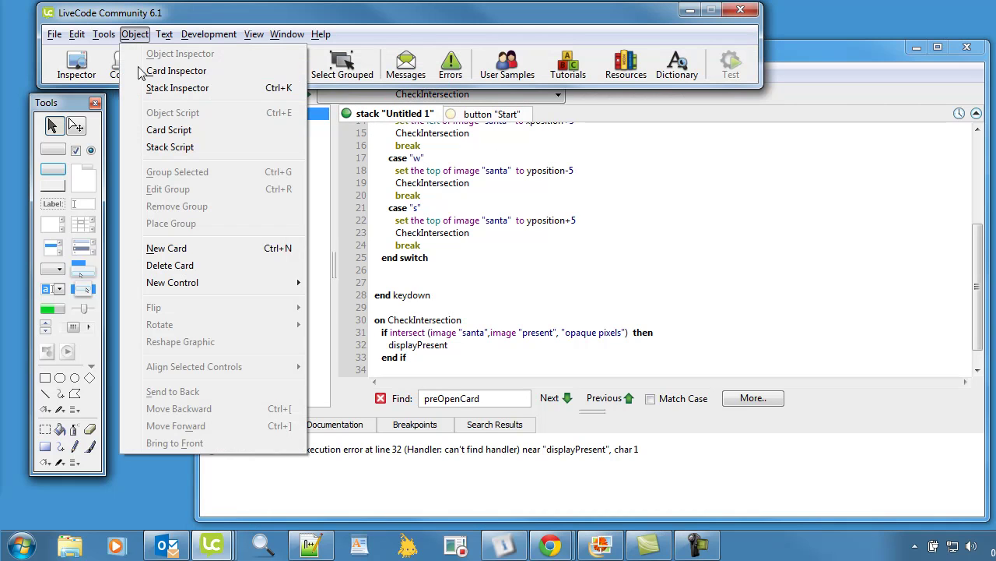
{"action": "left_click", "coordinate": [170, 147]}
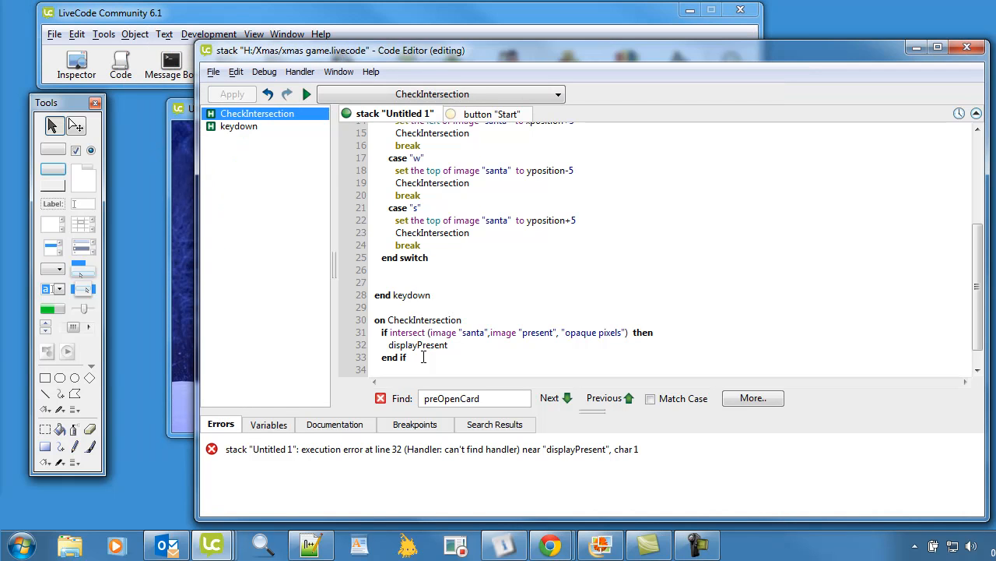
{"action": "scroll", "coordinate": [423, 357], "scroll_direction": "down", "scroll_amount": 1}
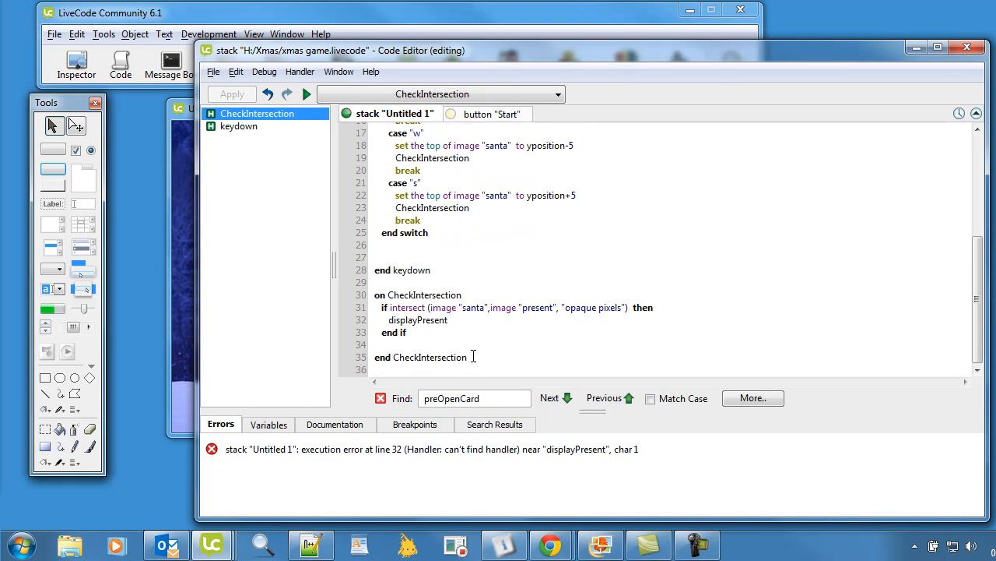
{"action": "key", "text": "Return"}
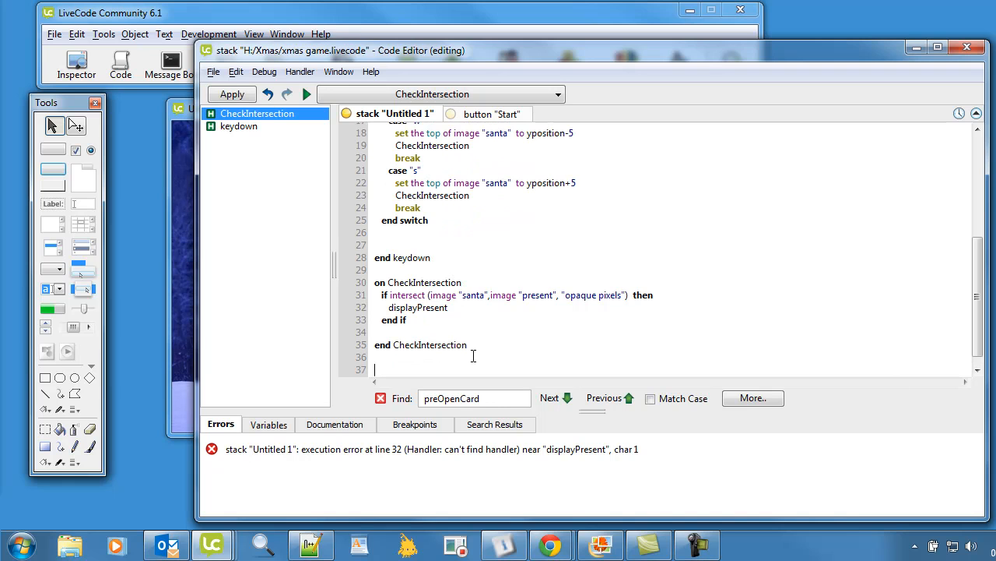
{"action": "key", "text": "ctrl+v"}
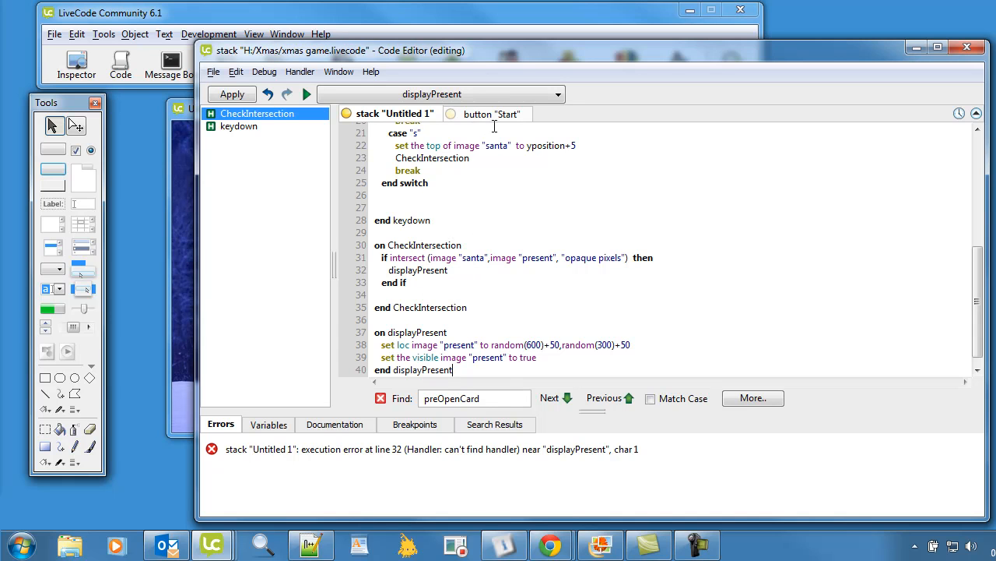
{"action": "left_click", "coordinate": [232, 94]}
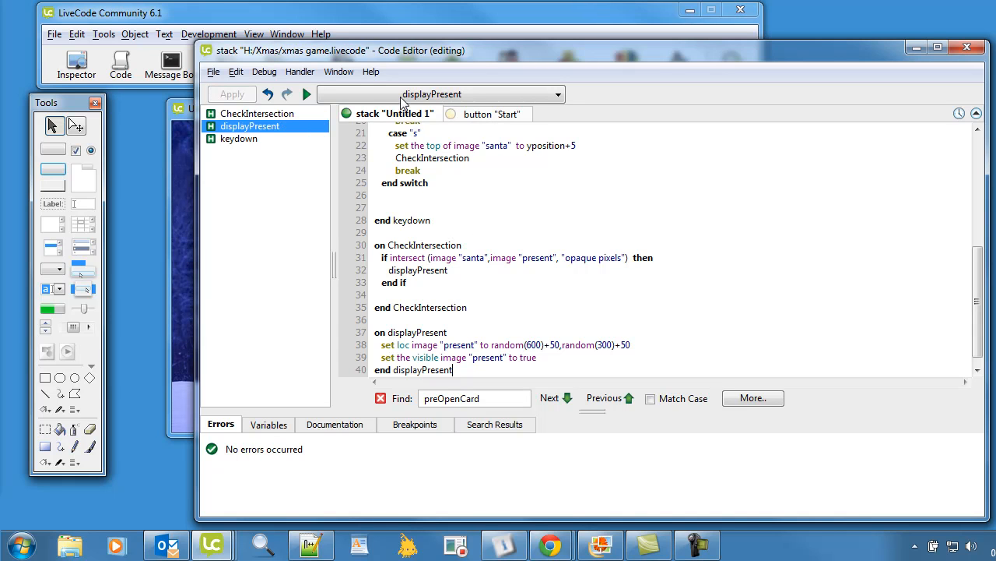
{"action": "left_click", "coordinate": [483, 114]}
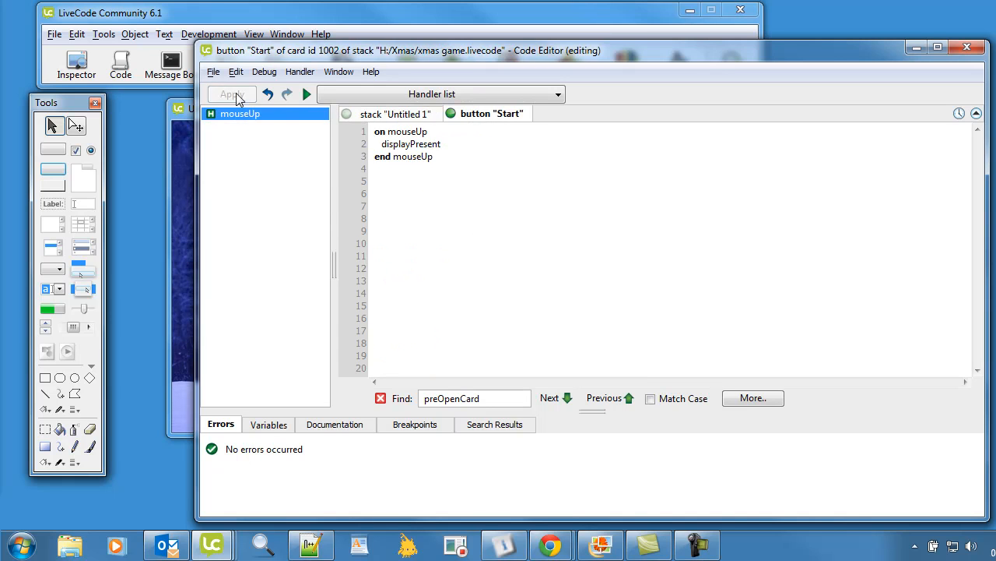
- Run the game so the present relocates to random spots when Santa touches it
{"action": "left_click", "coordinate": [183, 108]}
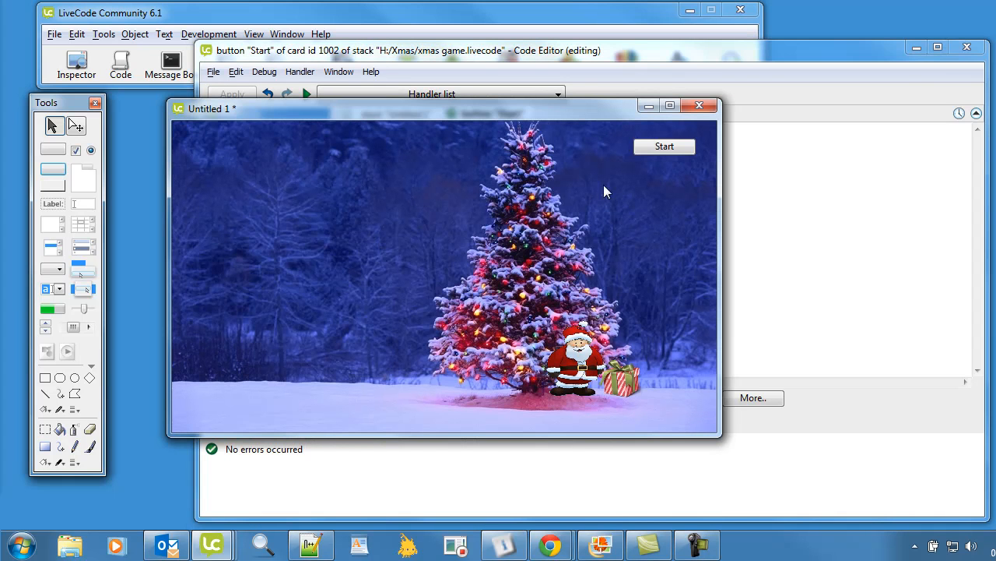
{"action": "left_click", "coordinate": [646, 149]}
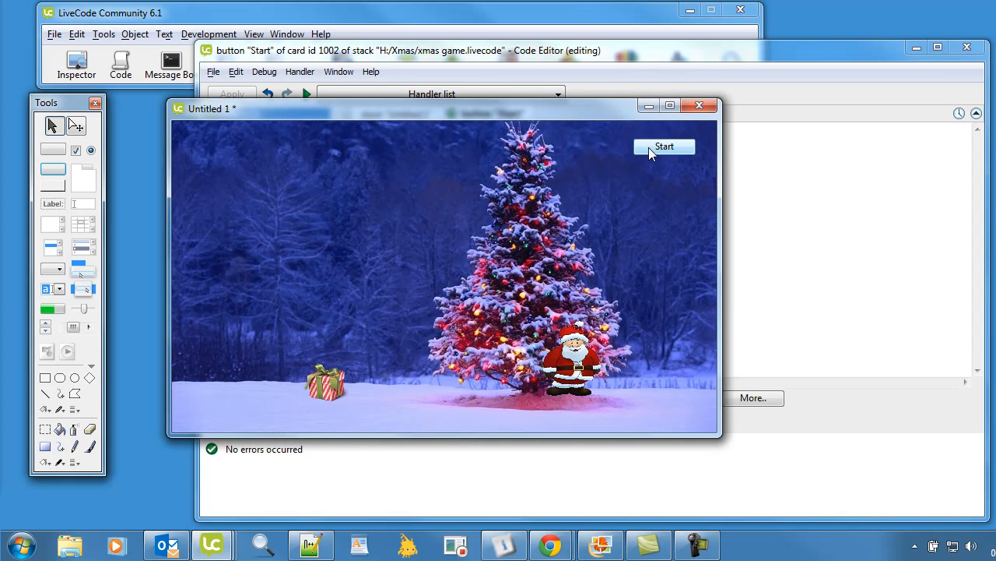